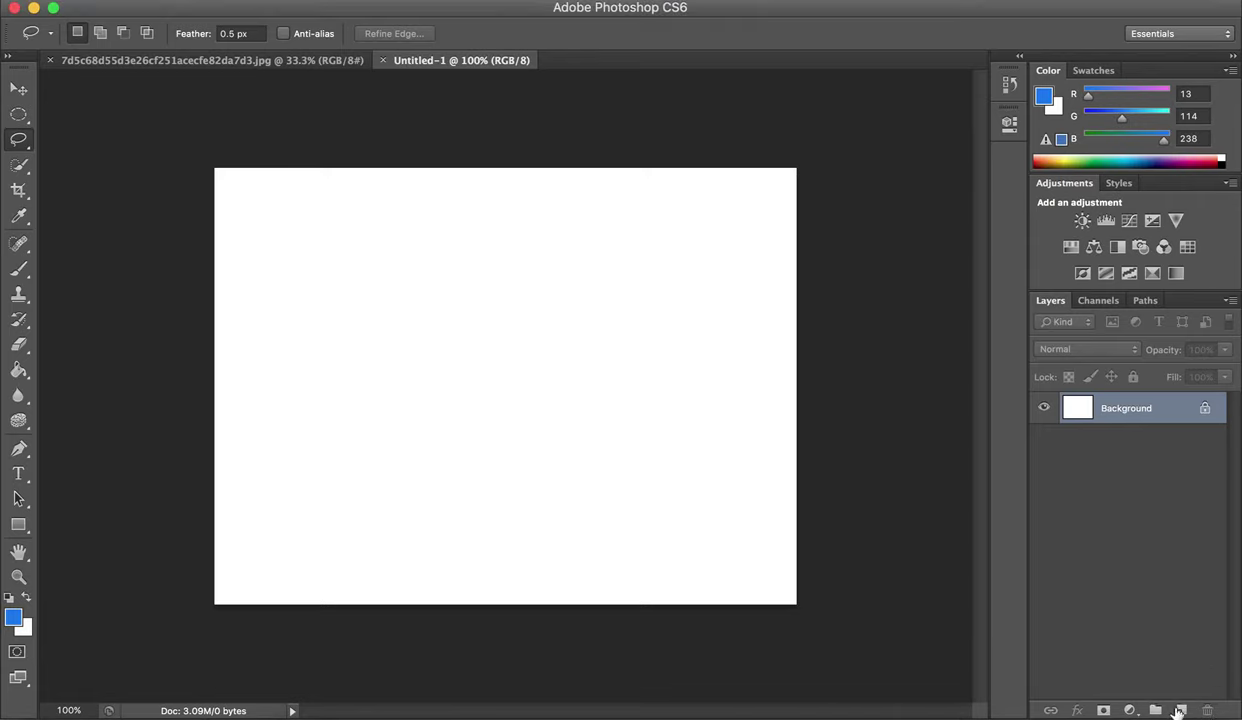
Step: Add a new Layer 1 and lasso a stick-figure-shaped selection on the canvas's left side
click(1181, 710)
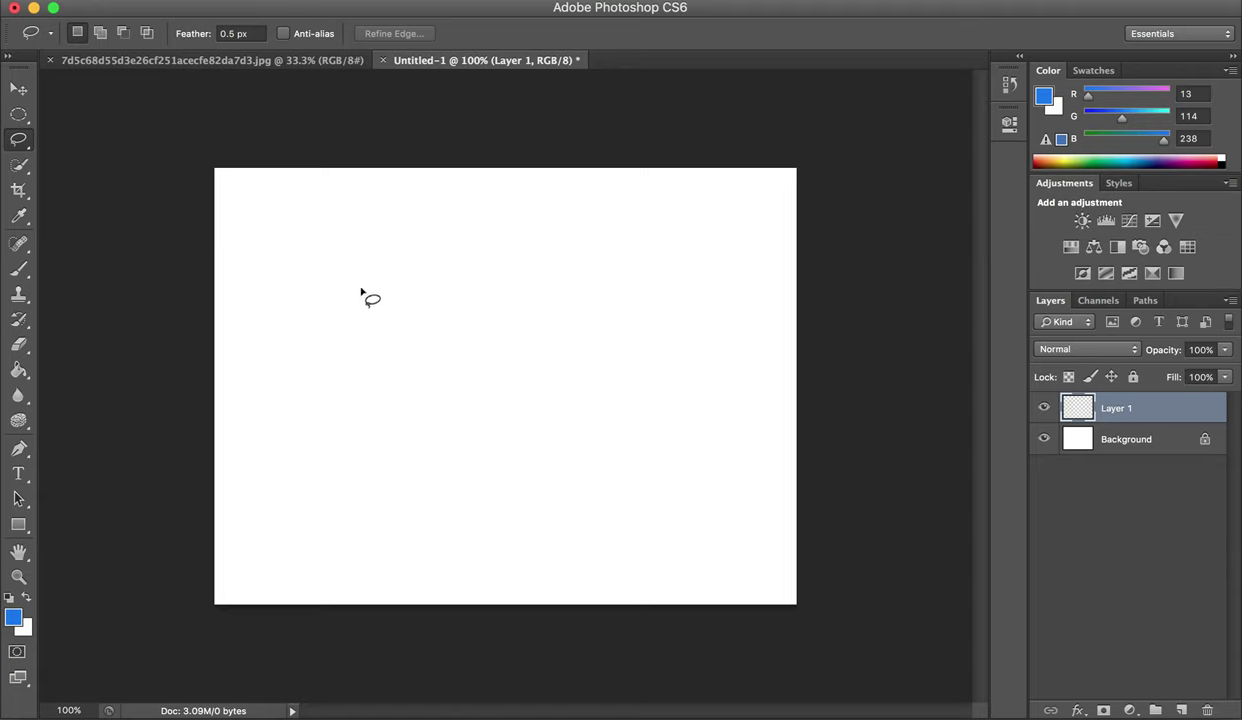
mouse_move(332, 297)
mouse_down()
mouse_move(381, 230)
mouse_move(367, 388)
mouse_move(413, 495)
mouse_move(379, 493)
mouse_move(336, 412)
mouse_move(267, 505)
mouse_move(251, 495)
mouse_move(322, 385)
mouse_move(327, 330)
mouse_move(322, 316)
mouse_move(269, 360)
mouse_move(250, 332)
mouse_move(274, 308)
mouse_move(330, 291)
mouse_up()
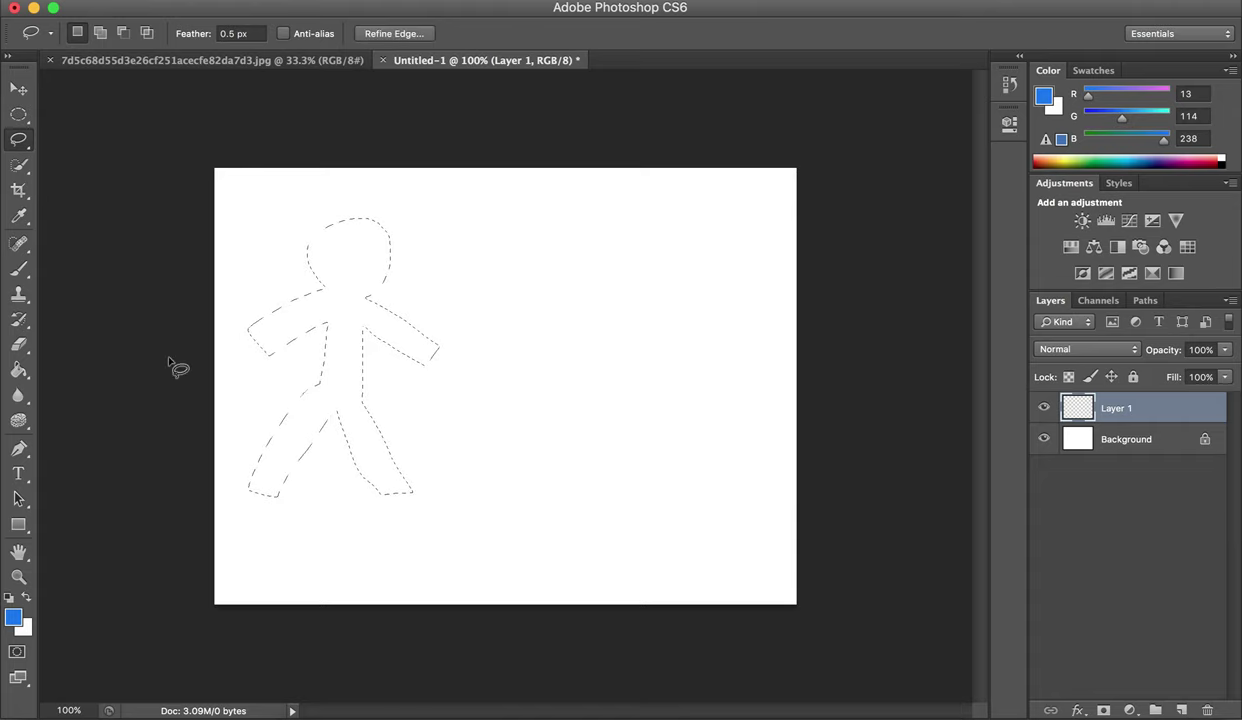
Step: Fill the stick-figure selection on Layer 1 with blue (0d72ee), then deselect it
click(13, 619)
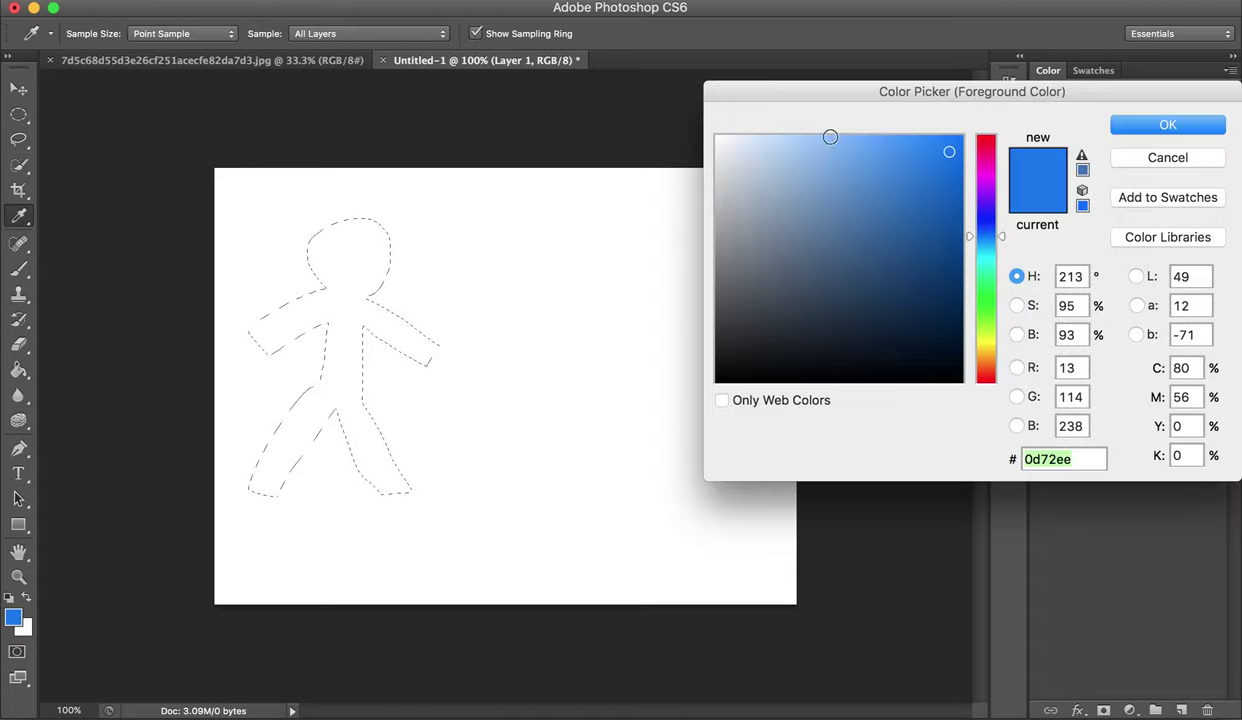
click(1139, 122)
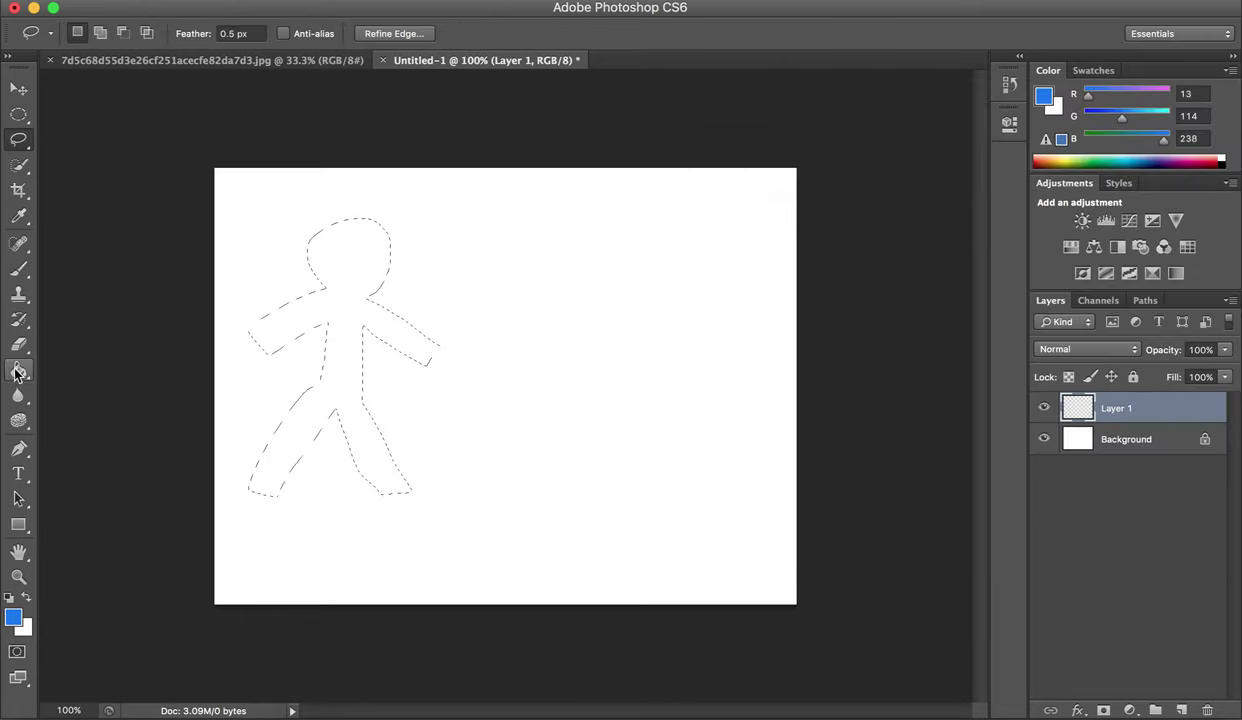
click(18, 372)
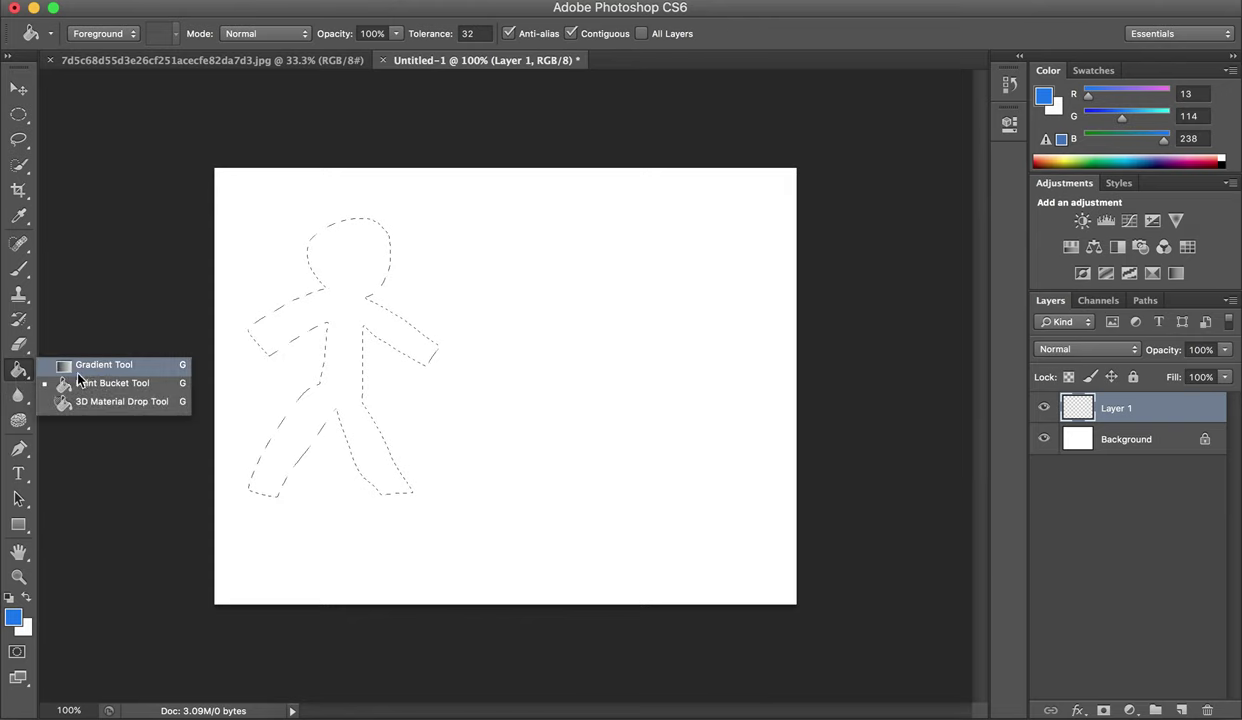
click(100, 380)
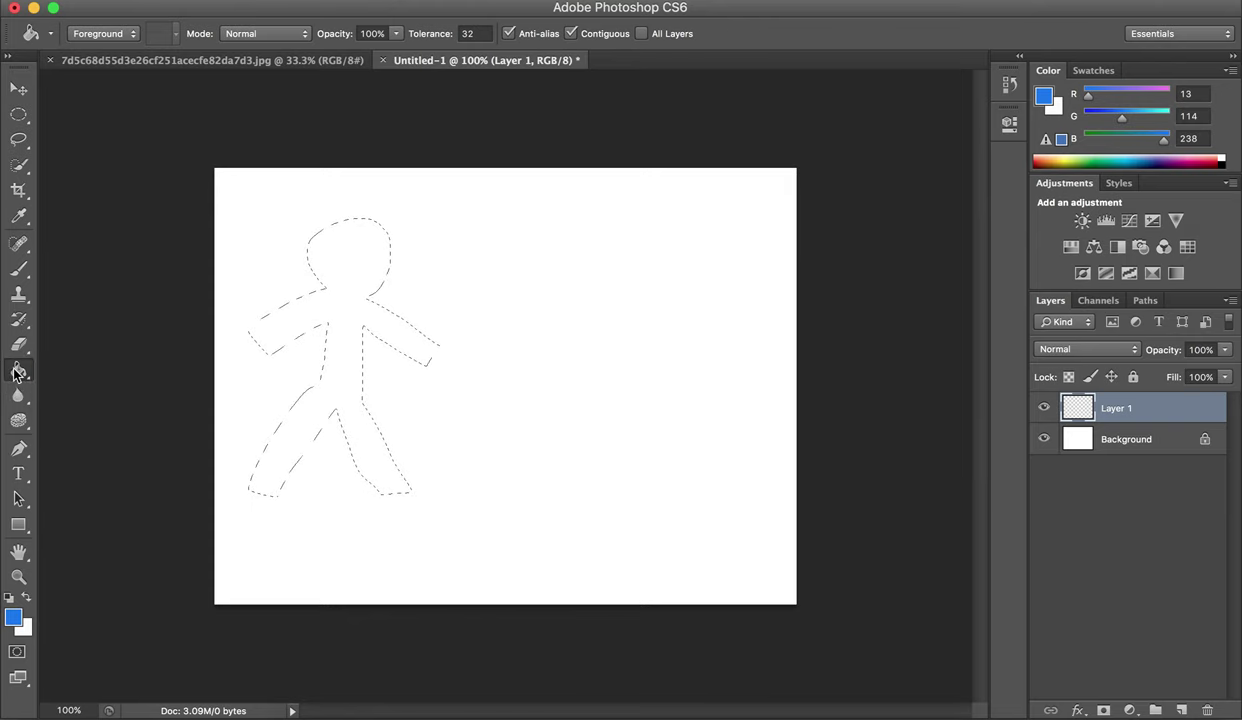
click(343, 268)
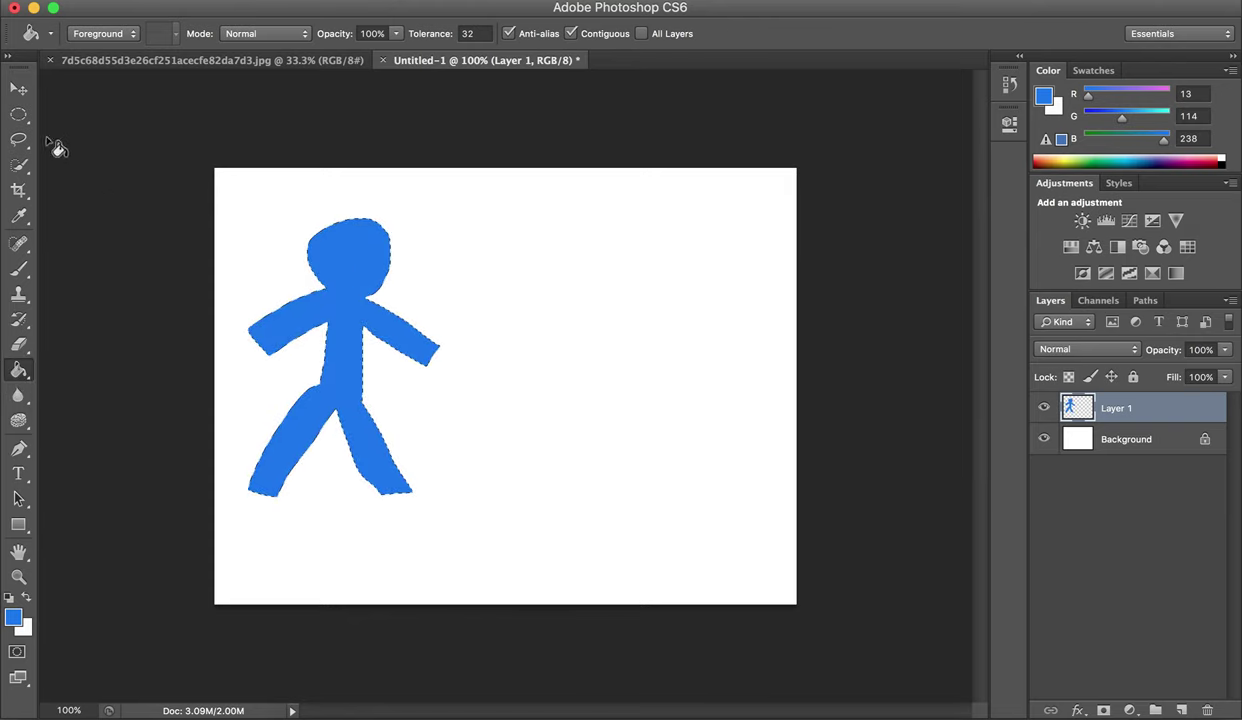
click(18, 114)
click(232, 195)
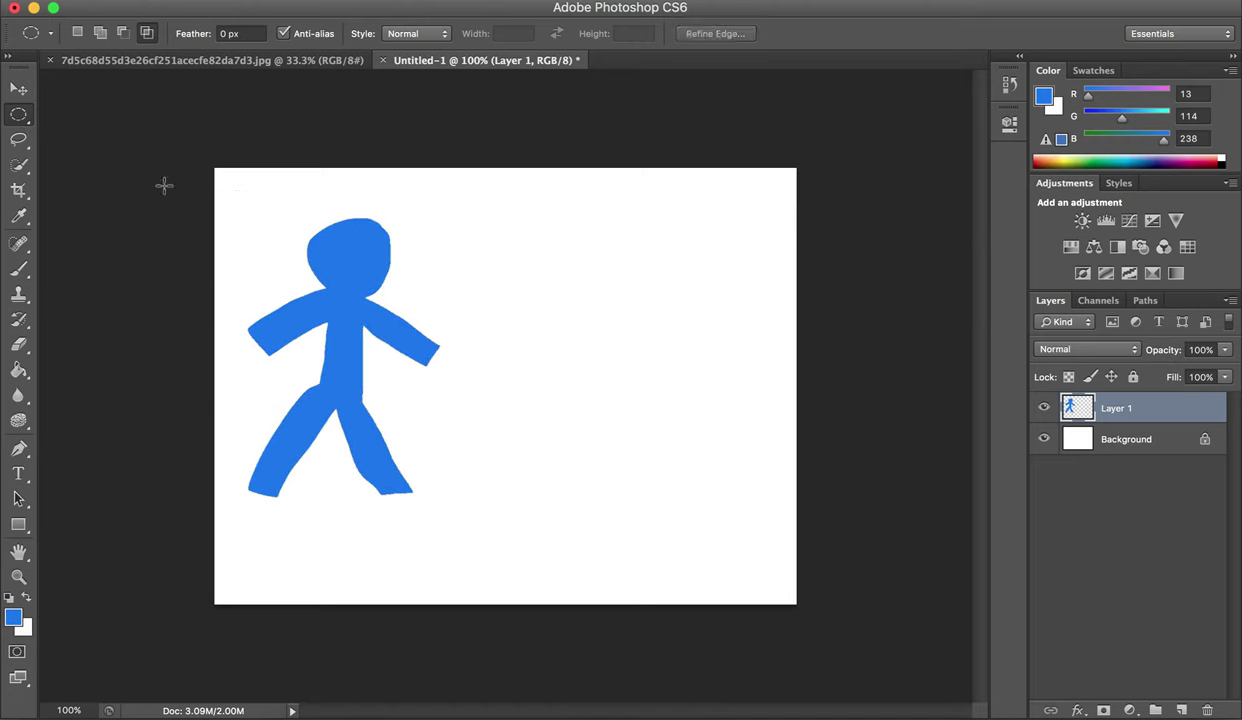
Step: Lasso a loose selection around the whole blue figure
right_click(25, 121)
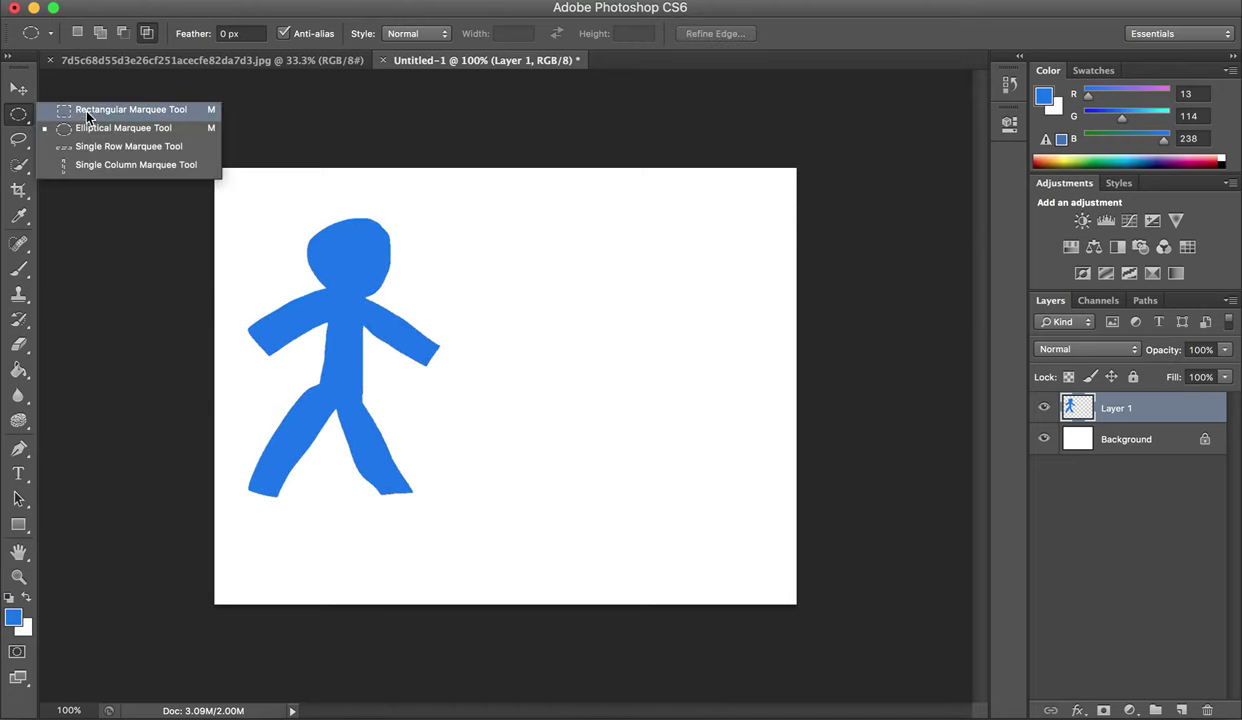
click(87, 110)
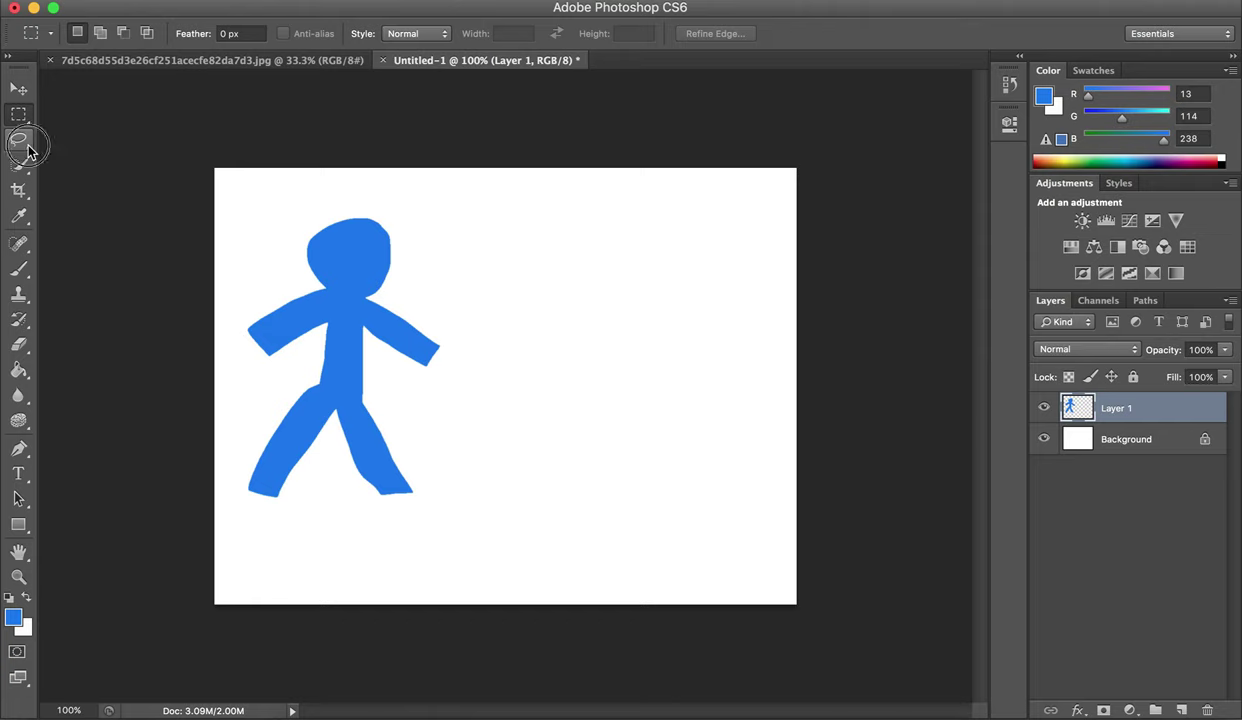
click(18, 139)
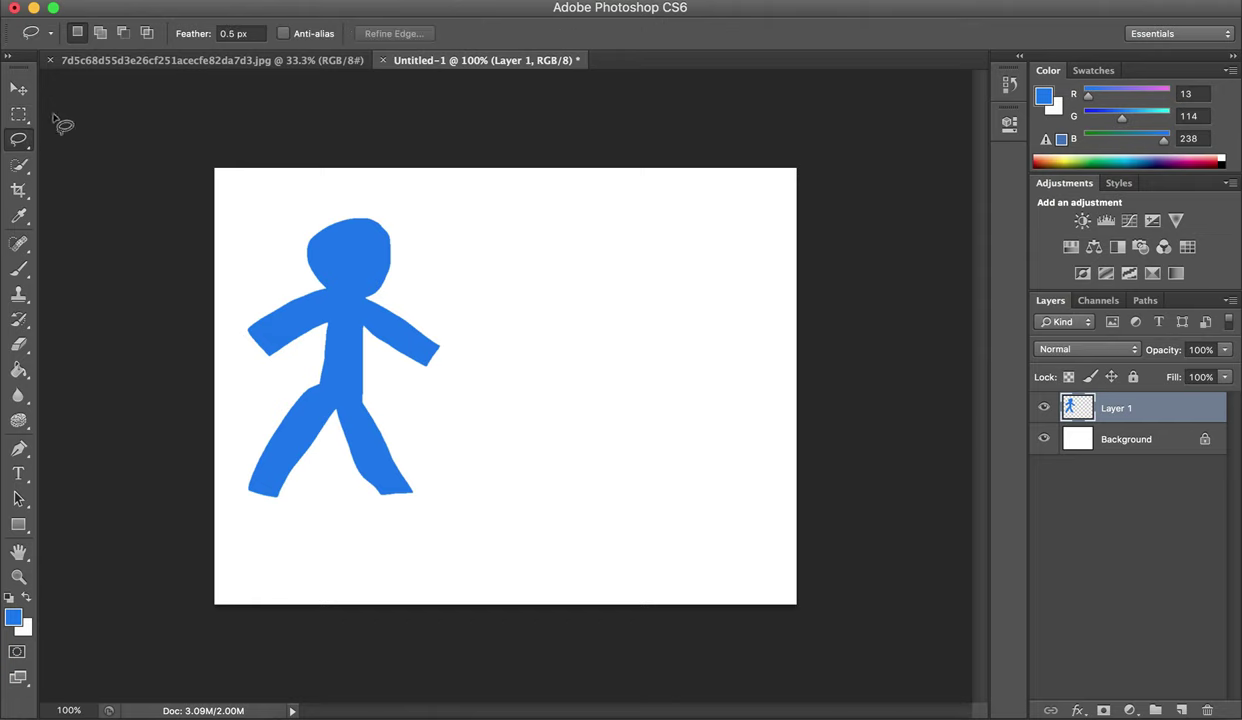
drag(278, 204, 446, 496)
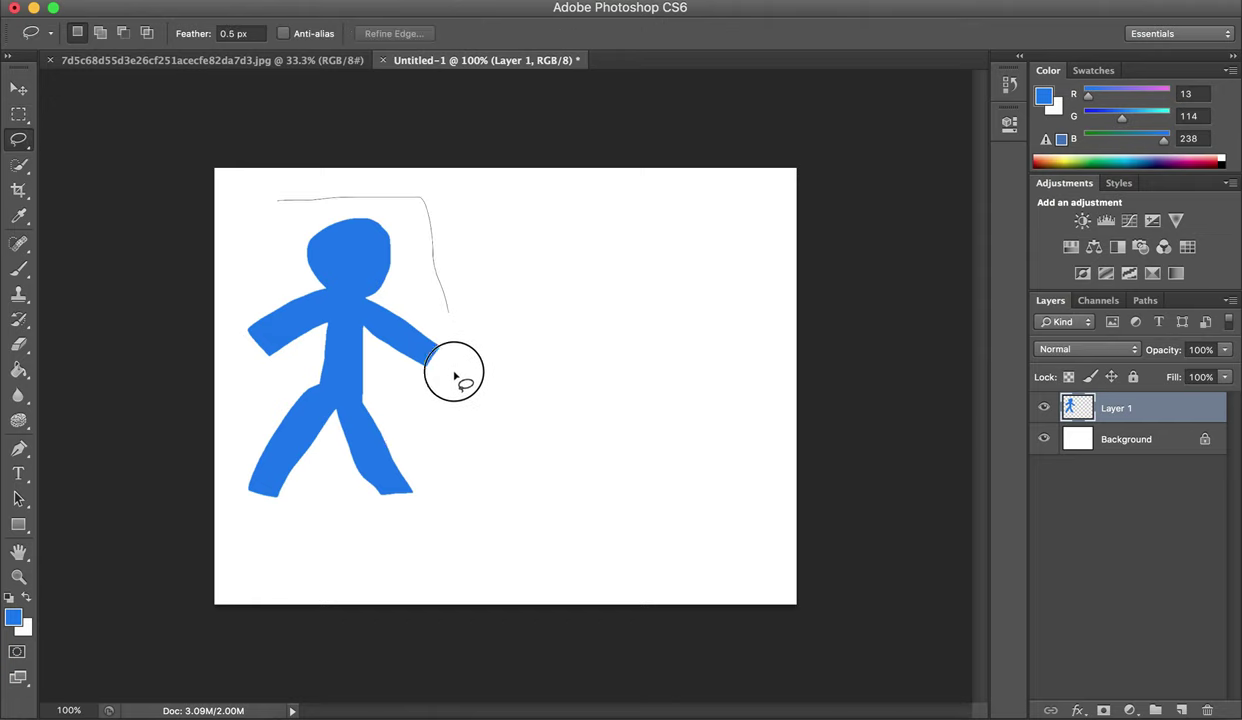
mouse_move(446, 496)
mouse_down()
mouse_move(263, 224)
mouse_move(277, 196)
mouse_up()
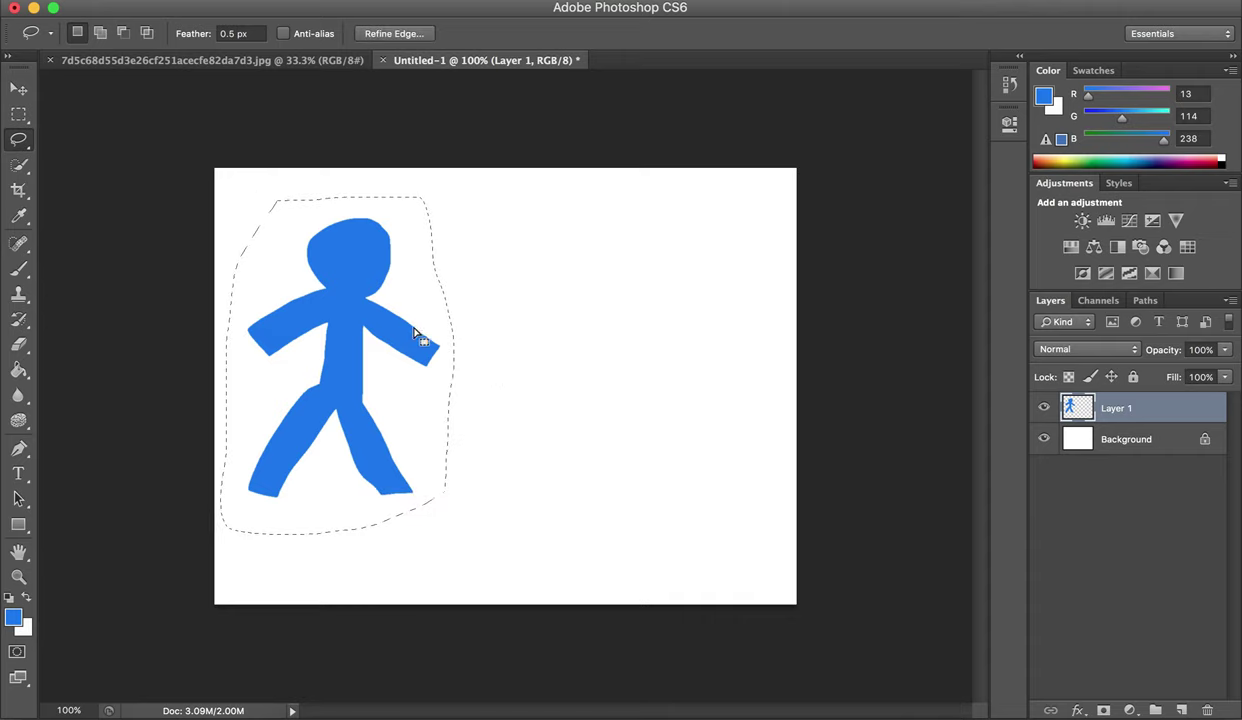
Step: Copy and paste the figure onto Layer 2, moving it right so the figures hold hands
click(200, 5)
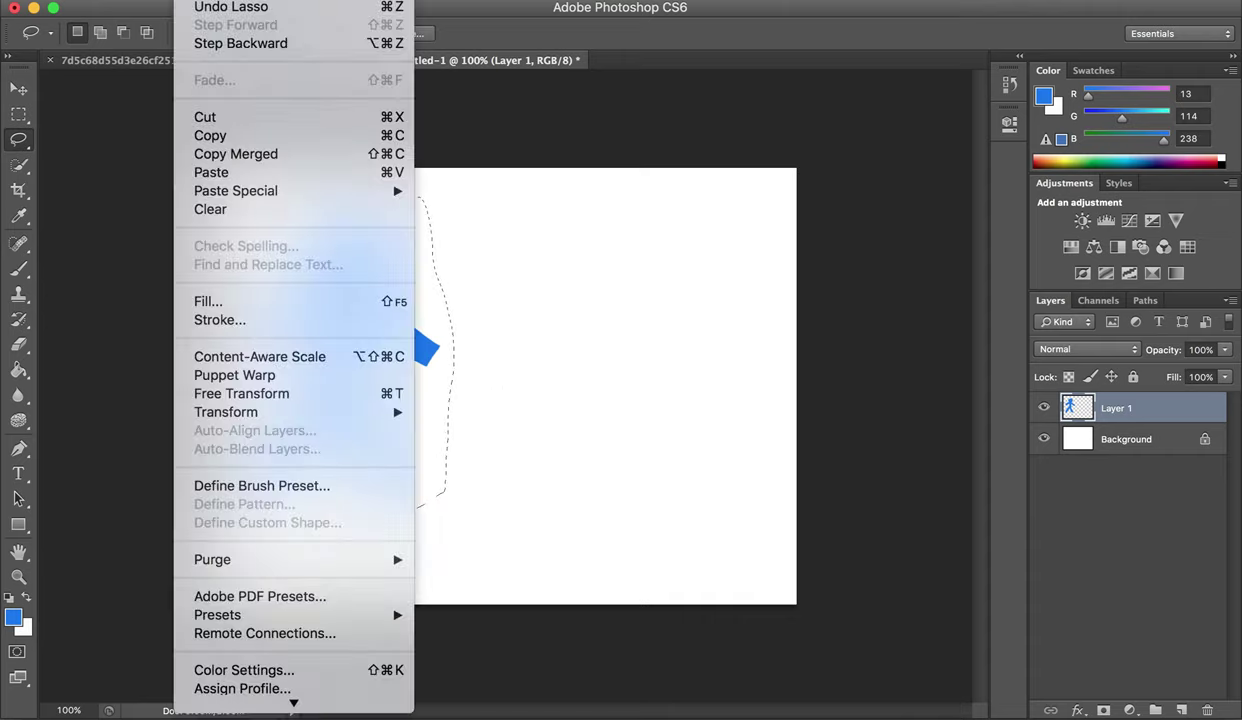
click(213, 135)
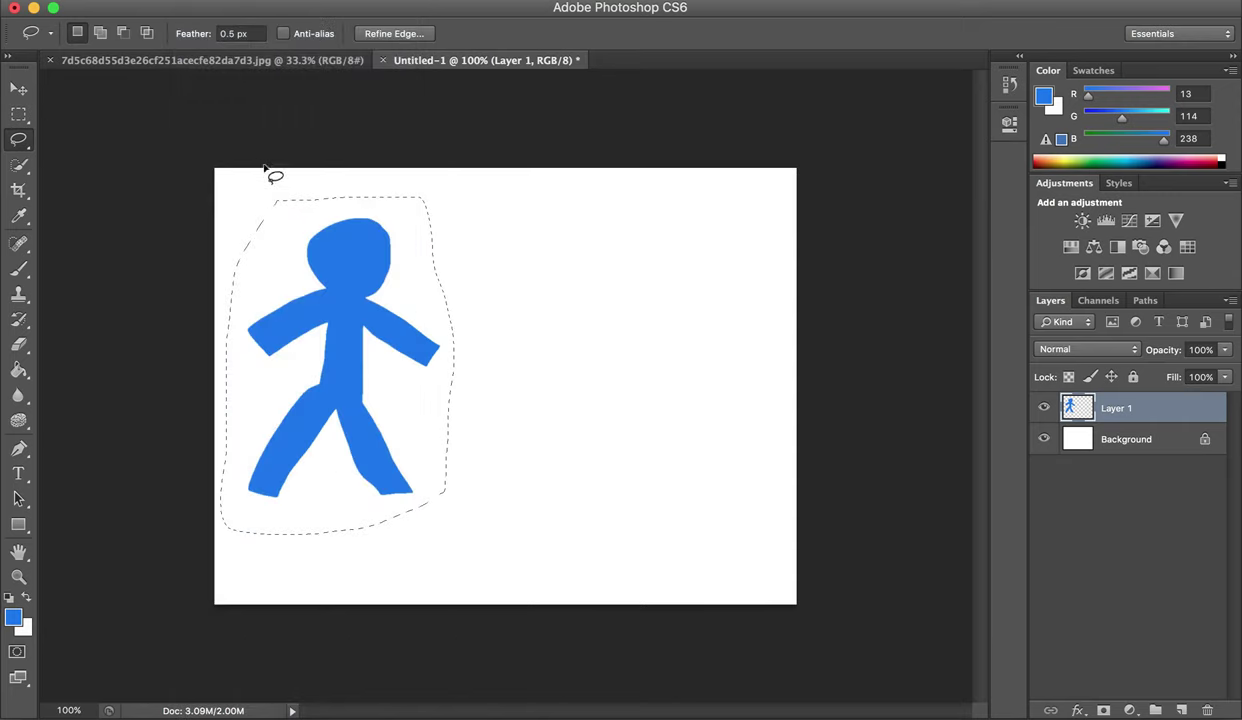
click(203, 6)
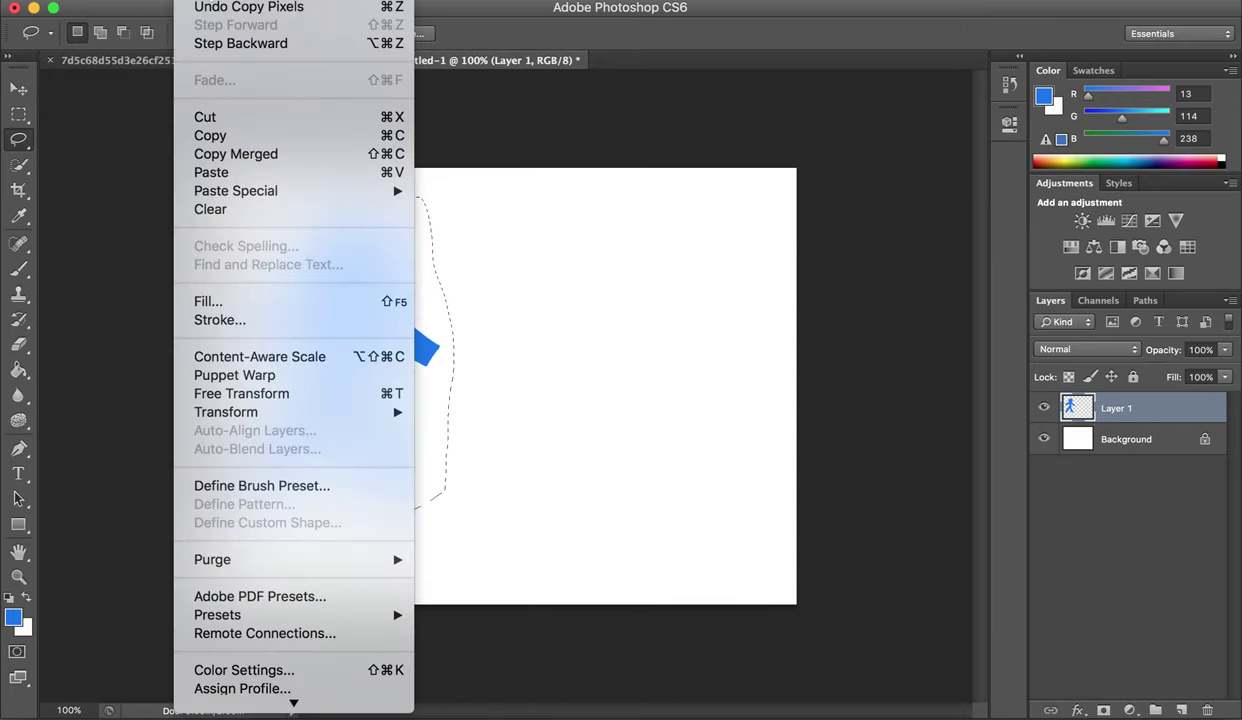
click(222, 176)
click(18, 88)
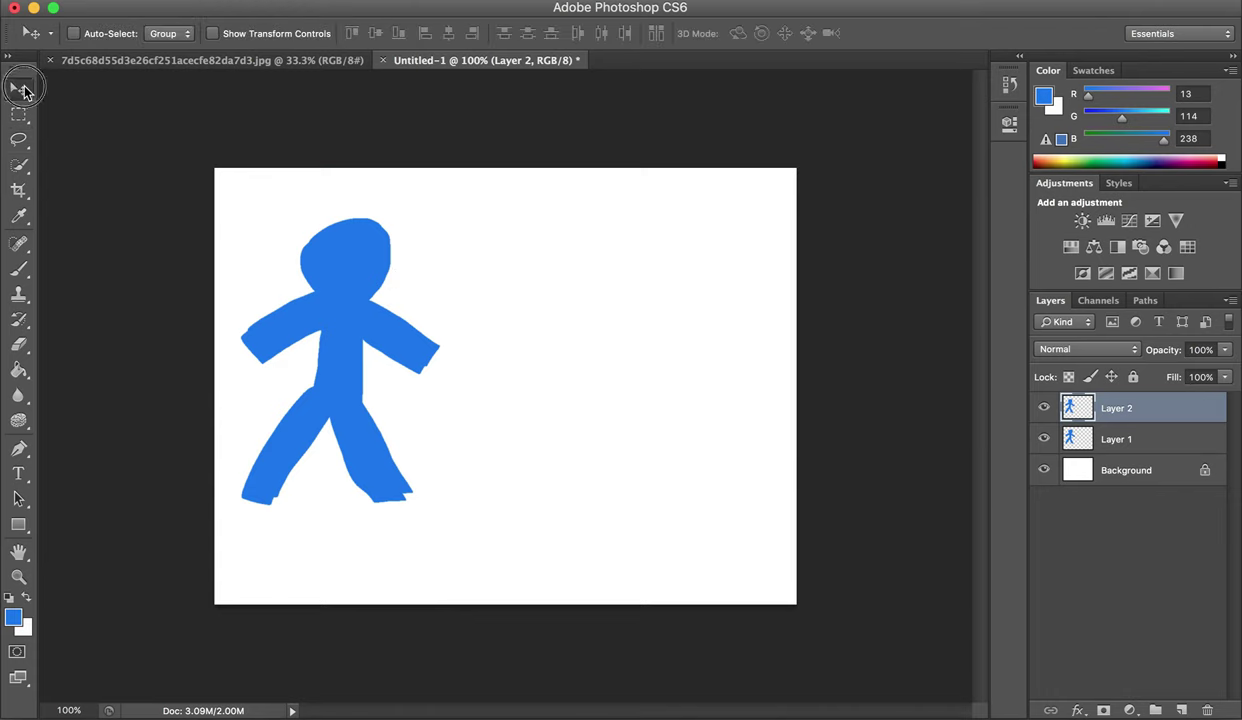
mouse_move(347, 346)
mouse_down()
mouse_move(537, 355)
mouse_move(509, 344)
mouse_up()
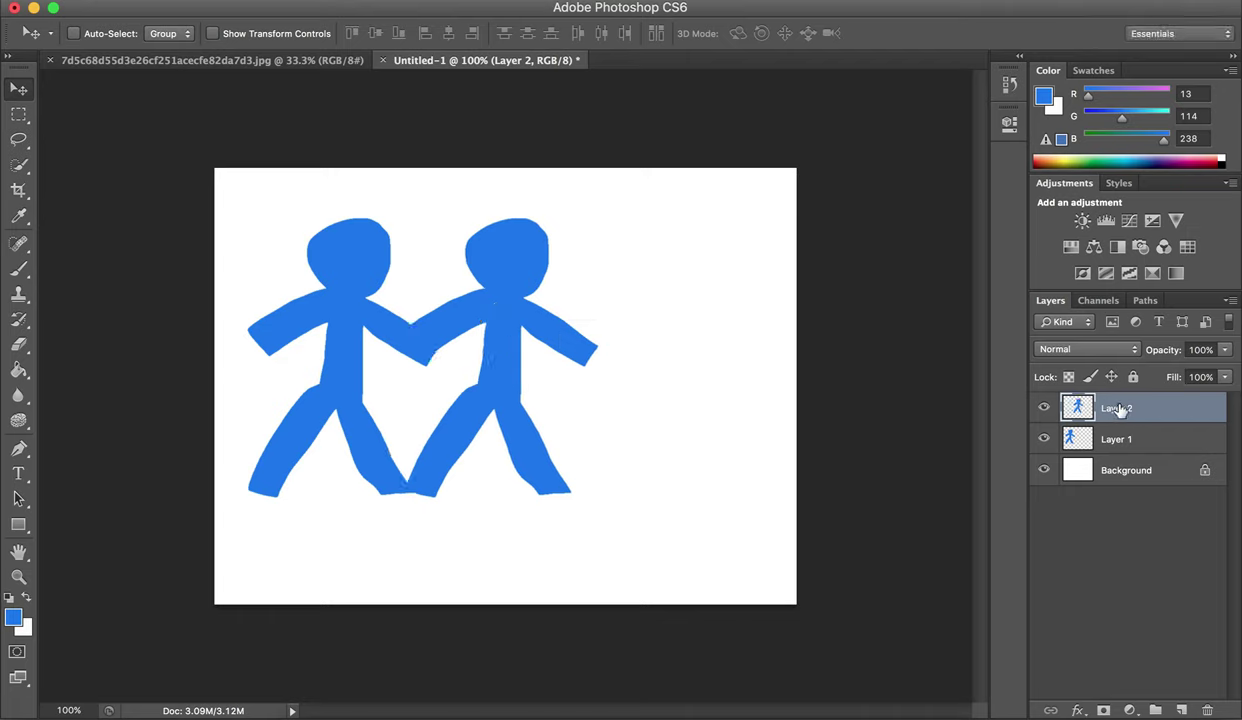
Step: Fill the copied right-hand figure on Layer 2 with green 0dee6c
click(1117, 442)
click(1110, 408)
click(18, 370)
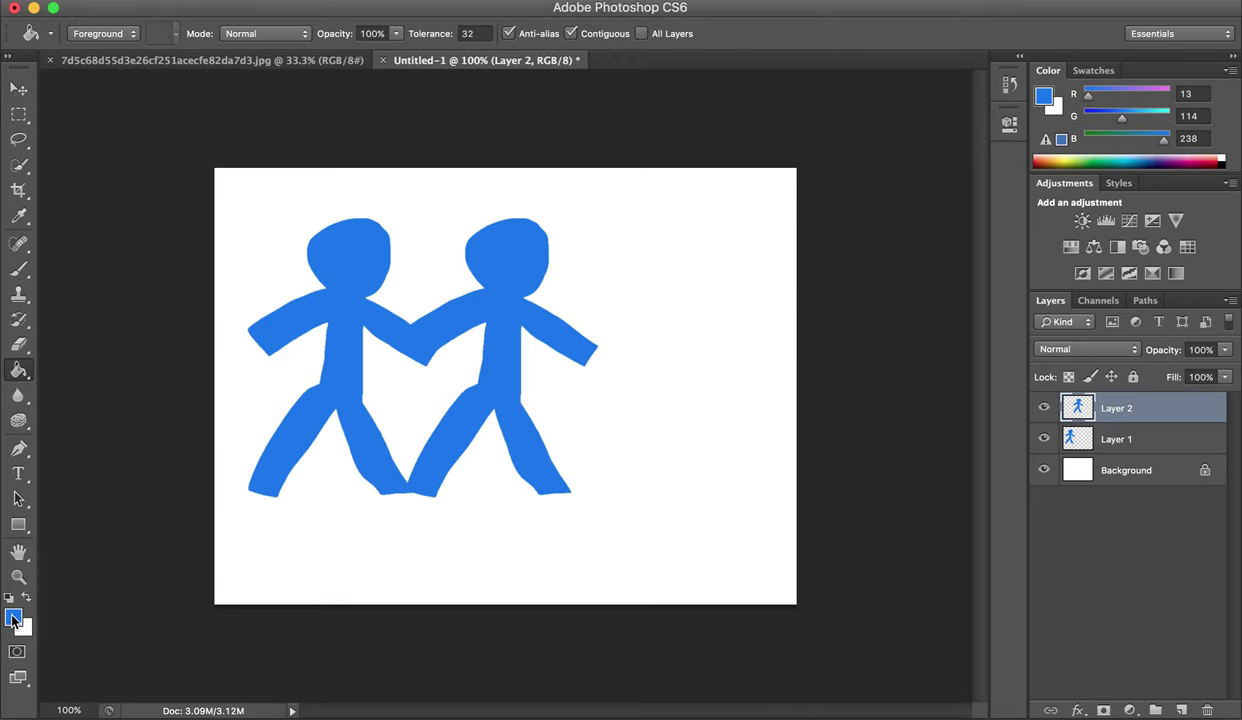
click(13, 619)
click(985, 282)
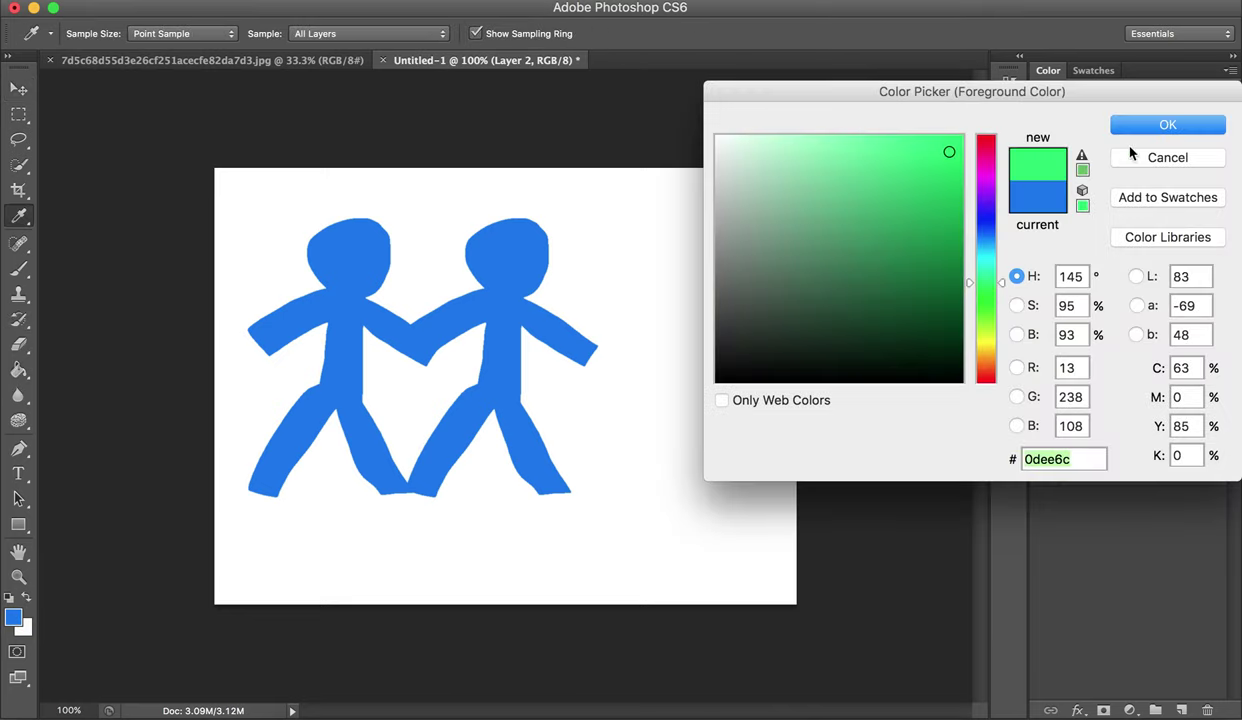
click(1145, 124)
click(497, 271)
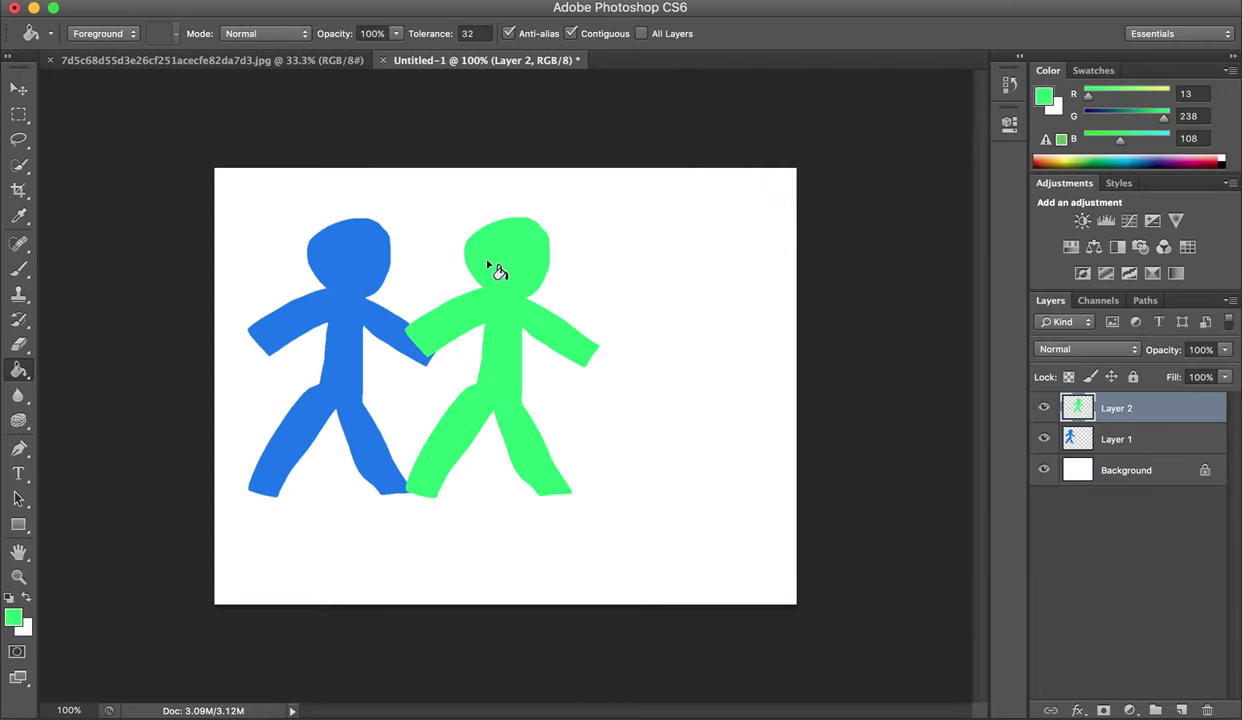
click(17, 91)
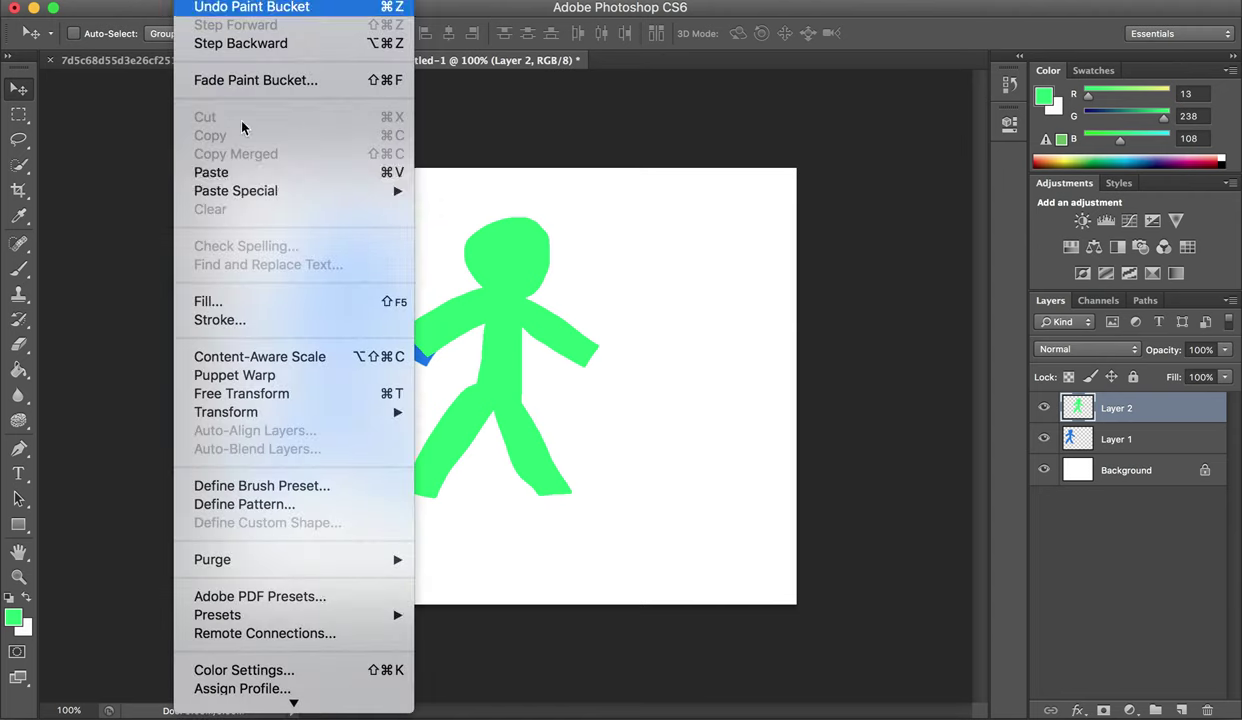
Step: Paste a third blue figure on Layer 3, place it right of the green one, flip it horizontally
click(244, 171)
drag(505, 360, 667, 342)
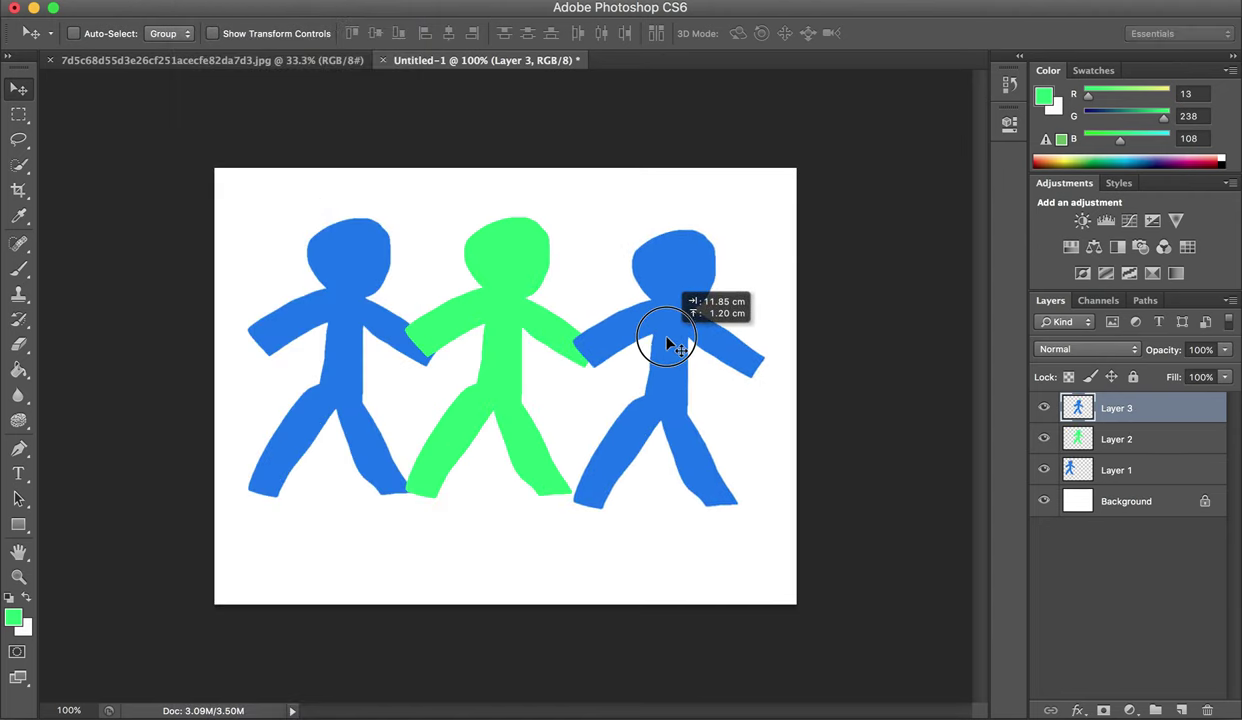
drag(667, 342, 667, 341)
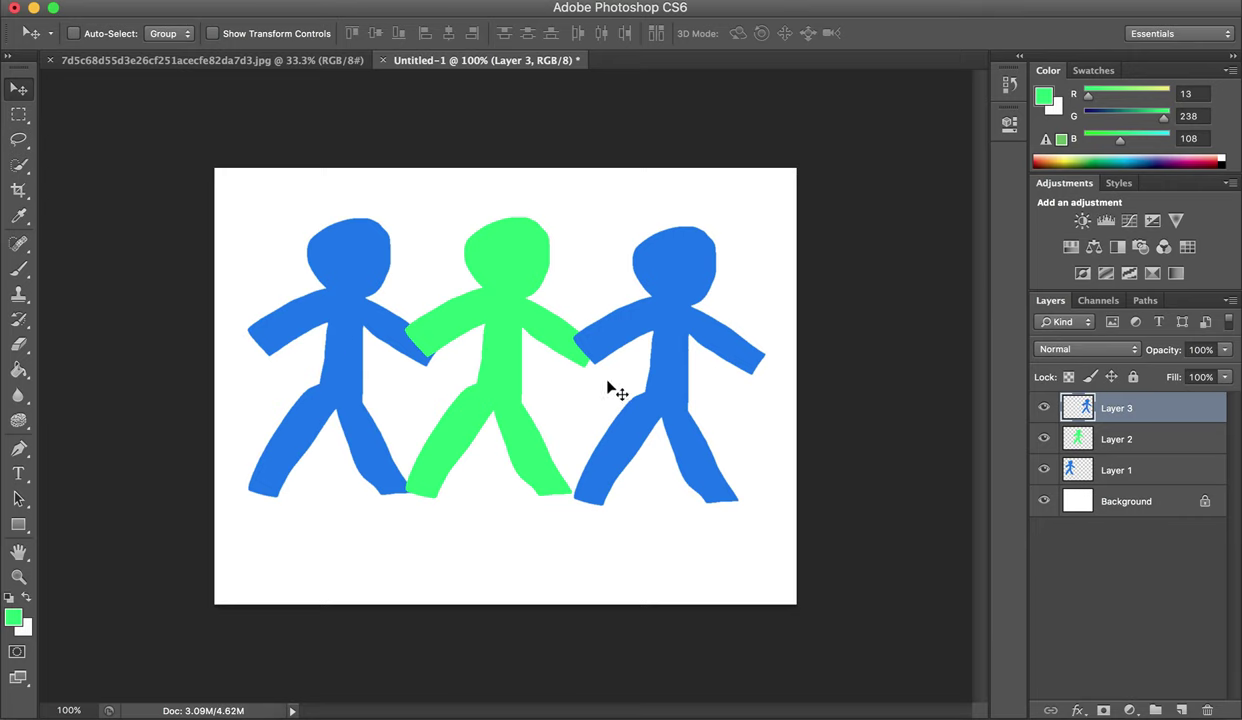
click(200, 2)
mouse_move(226, 412)
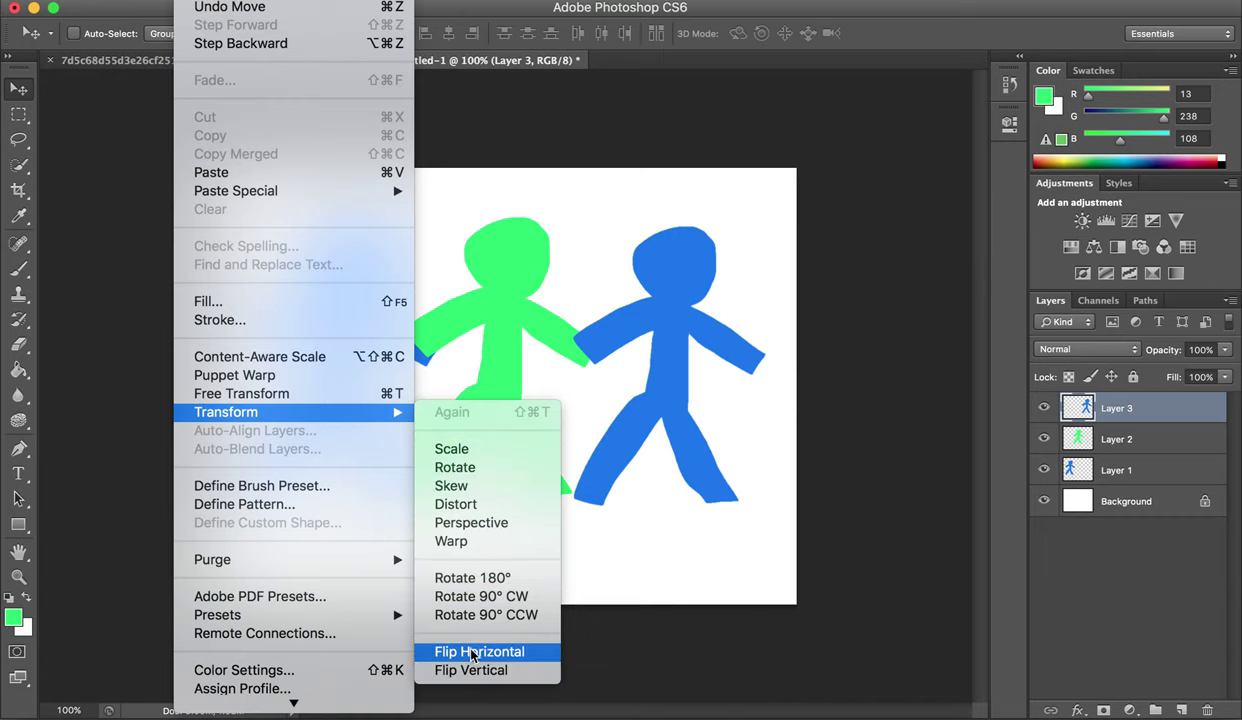
click(474, 652)
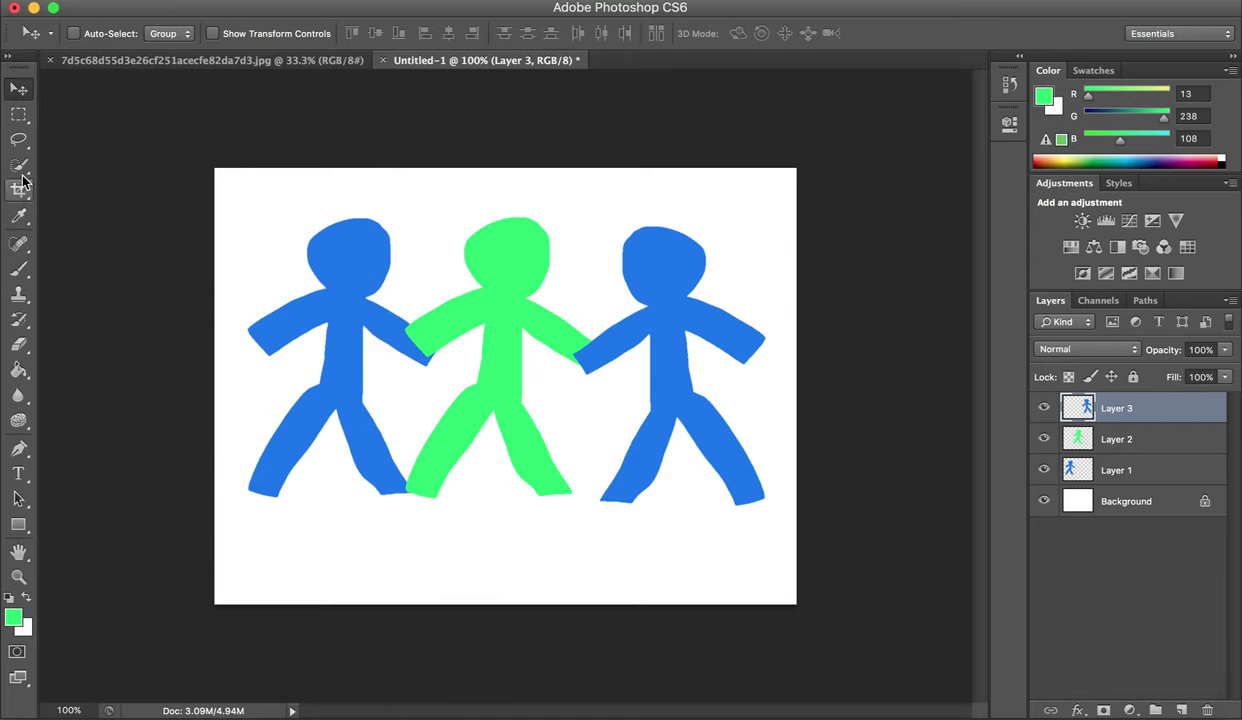
Step: Fill the third figure on Layer 3 with magenta (#e60dee)
click(18, 370)
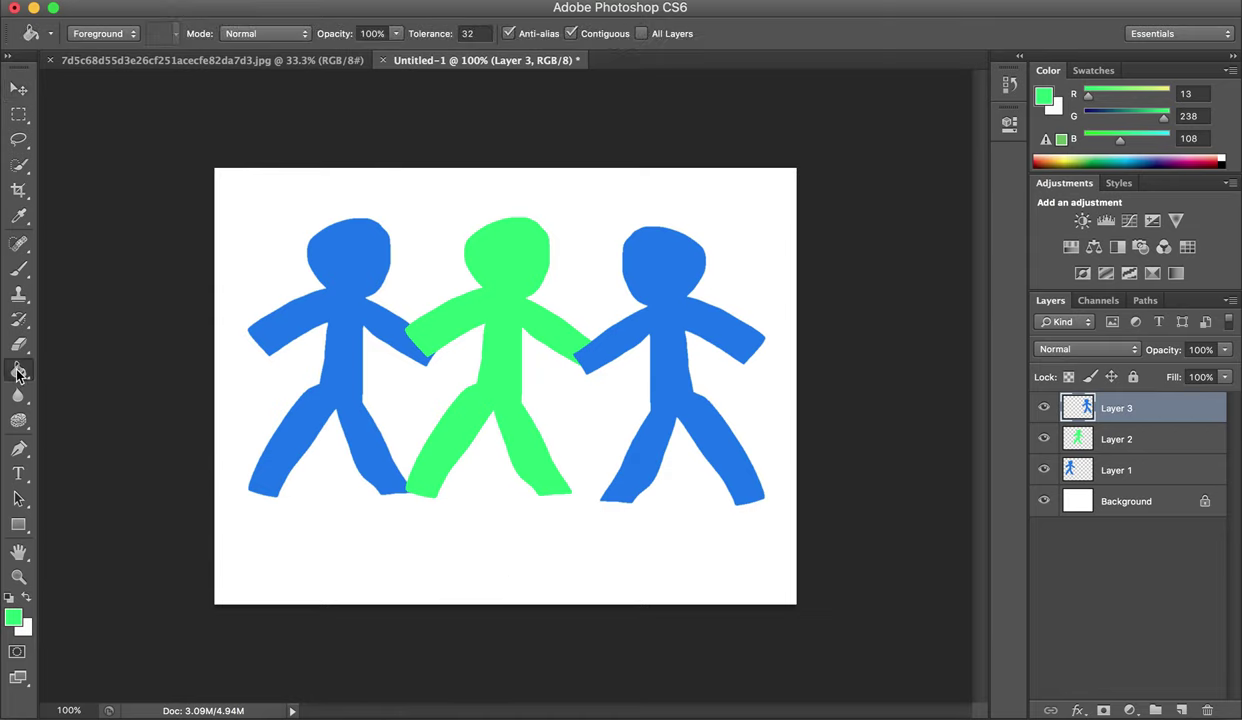
click(13, 617)
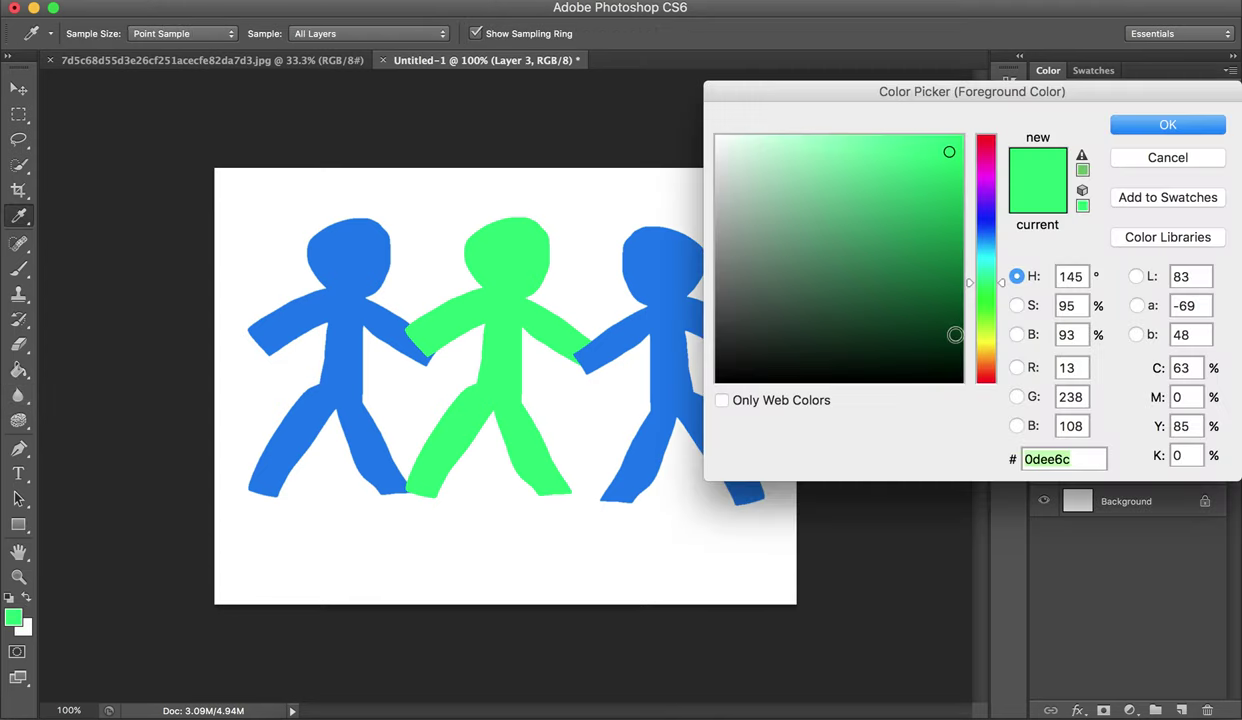
mouse_move(990, 267)
mouse_down()
mouse_move(981, 335)
mouse_move(973, 244)
mouse_move(985, 178)
mouse_up()
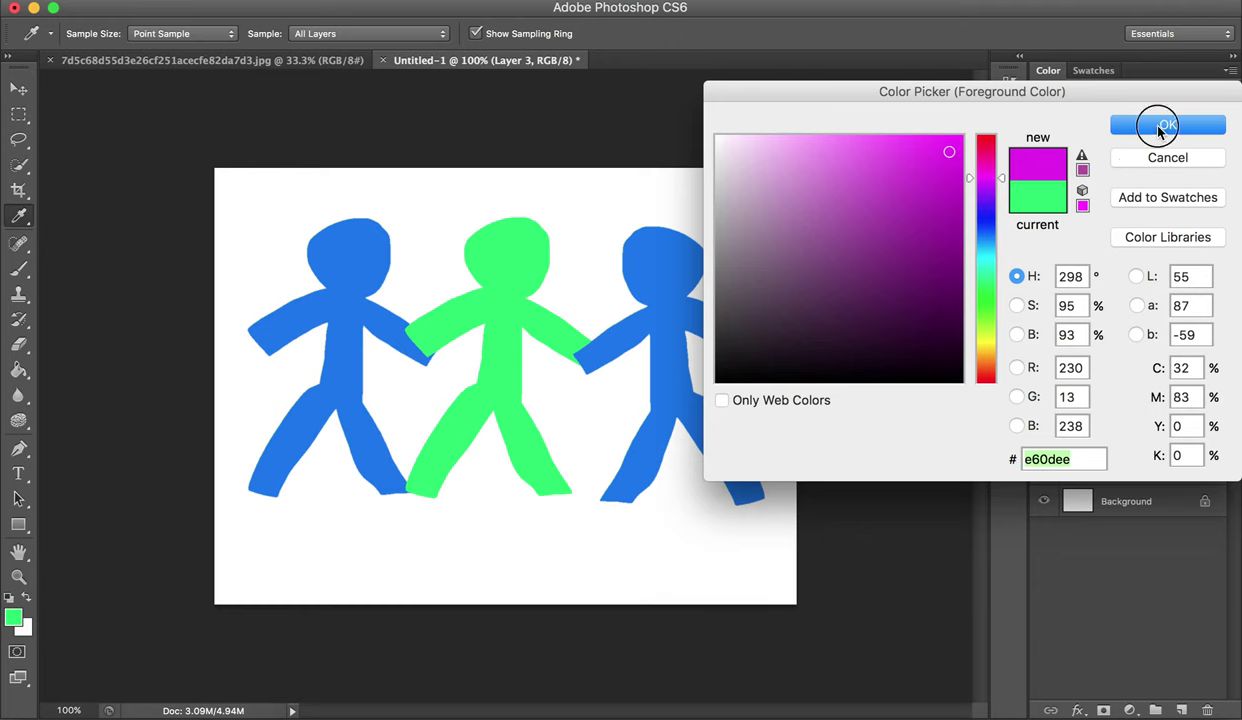
click(1163, 126)
click(651, 287)
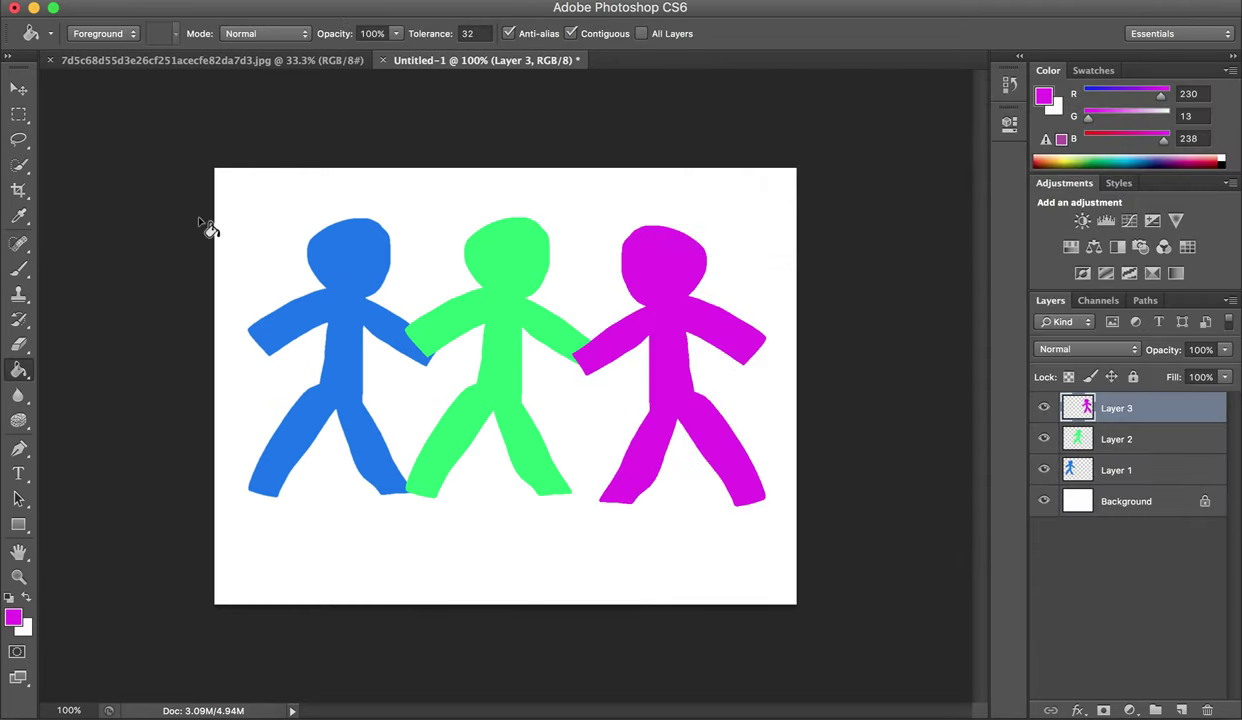
click(19, 91)
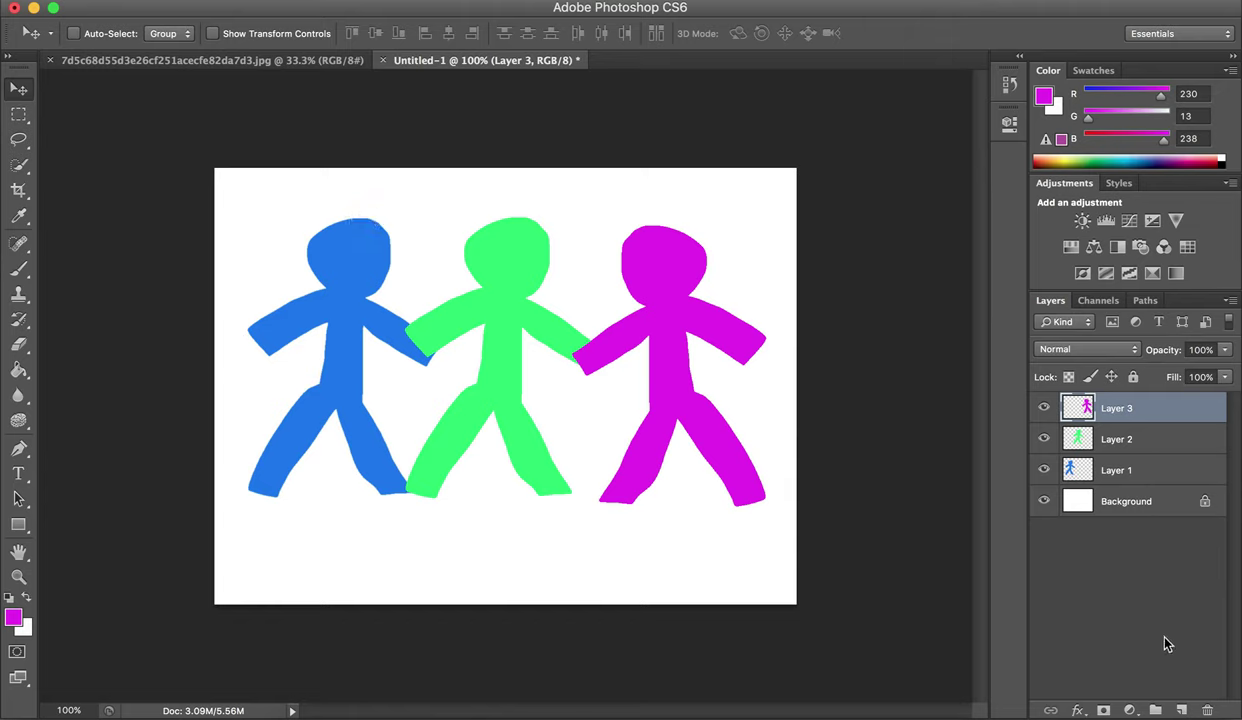
Step: Add Layer 4 and select a rectangular strip across the bottom of the canvas
click(1181, 710)
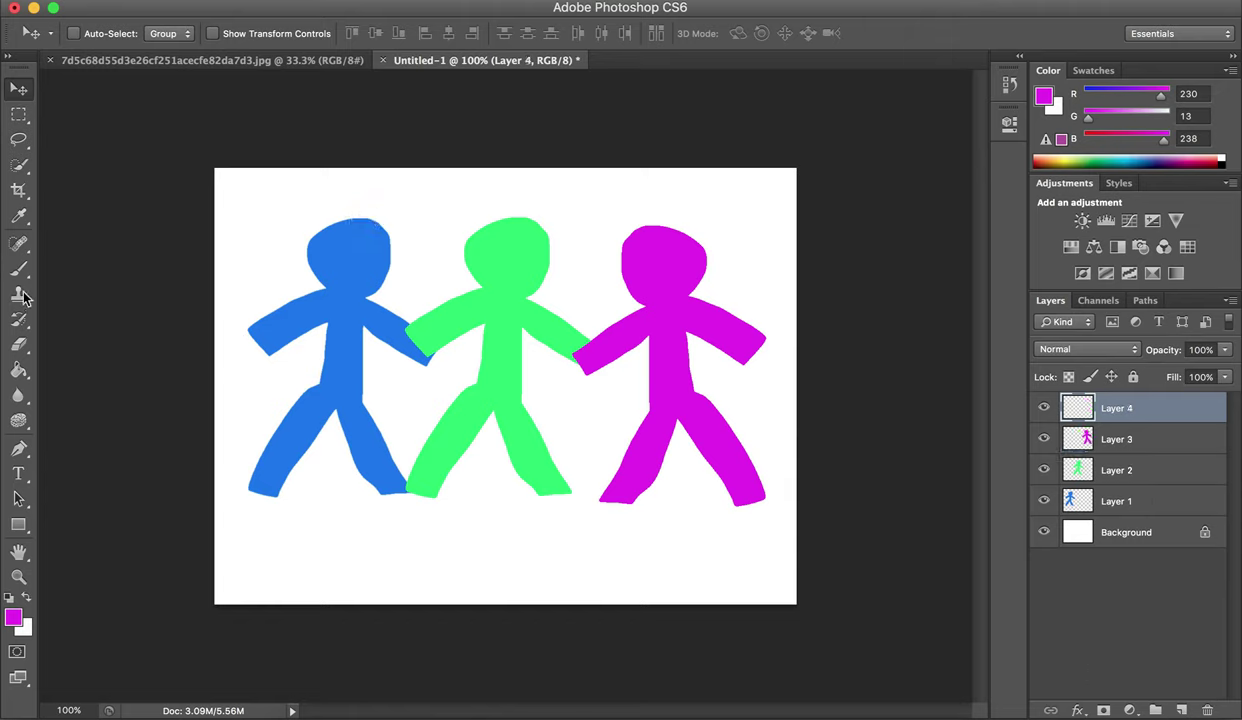
click(22, 121)
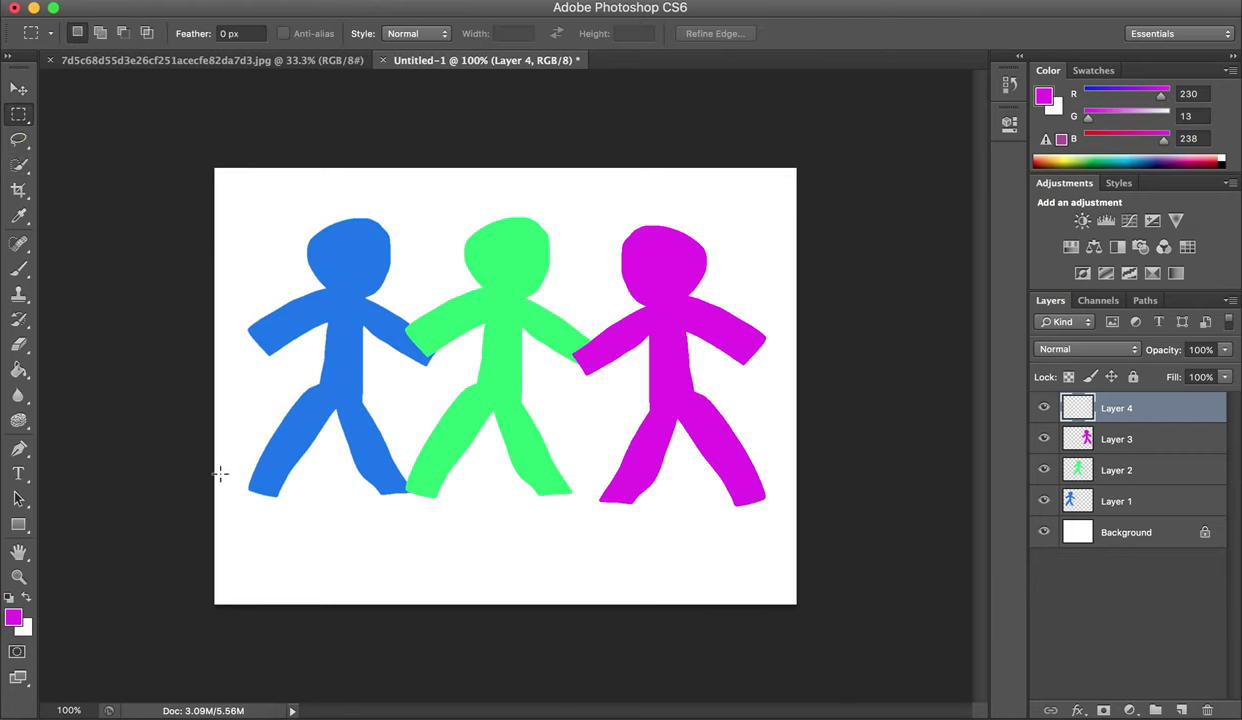
mouse_move(212, 475)
mouse_down()
mouse_move(763, 580)
mouse_move(797, 604)
mouse_up()
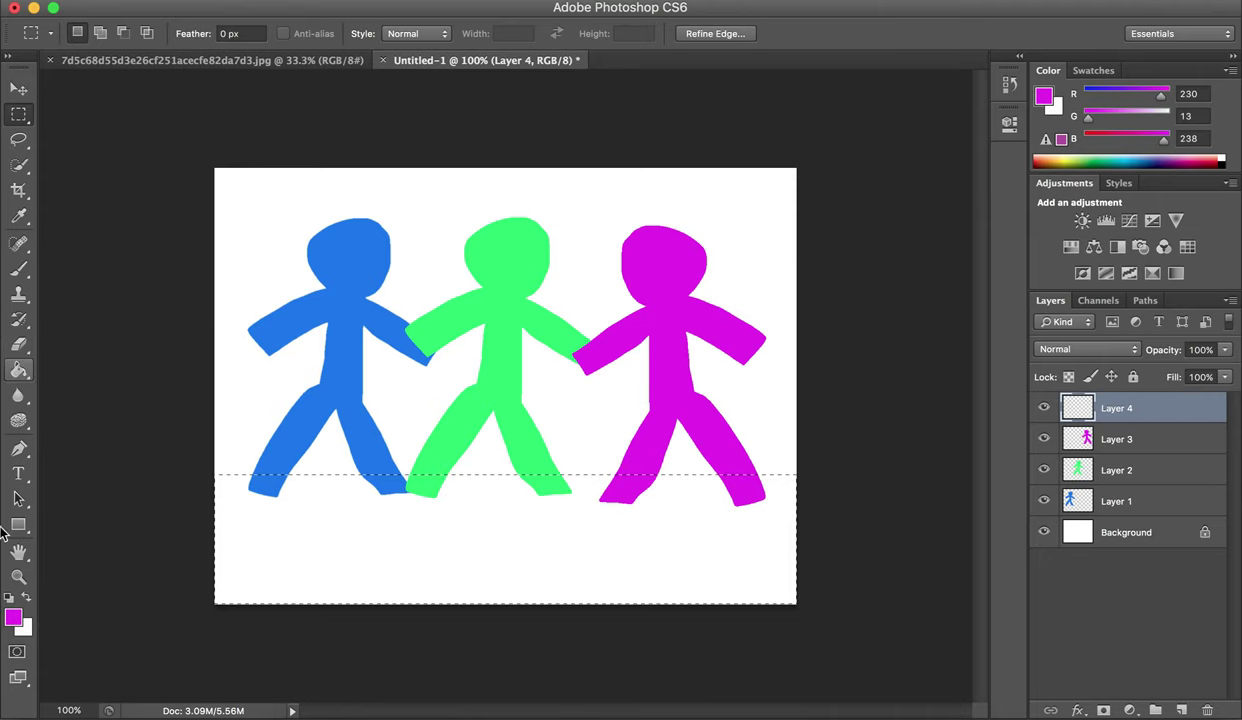
Step: Fill the bottom strip with muted green #568d58
click(16, 614)
mouse_move(1003, 345)
mouse_down()
mouse_move(990, 278)
mouse_move(990, 305)
mouse_up()
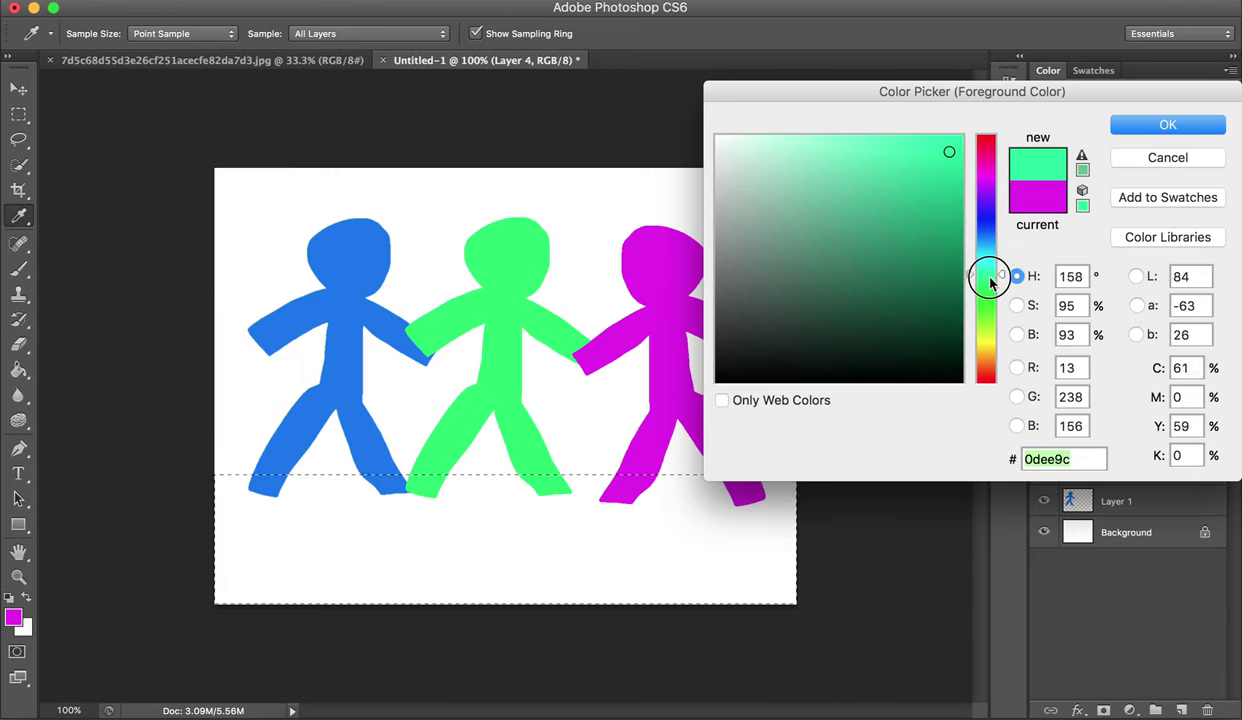
click(938, 268)
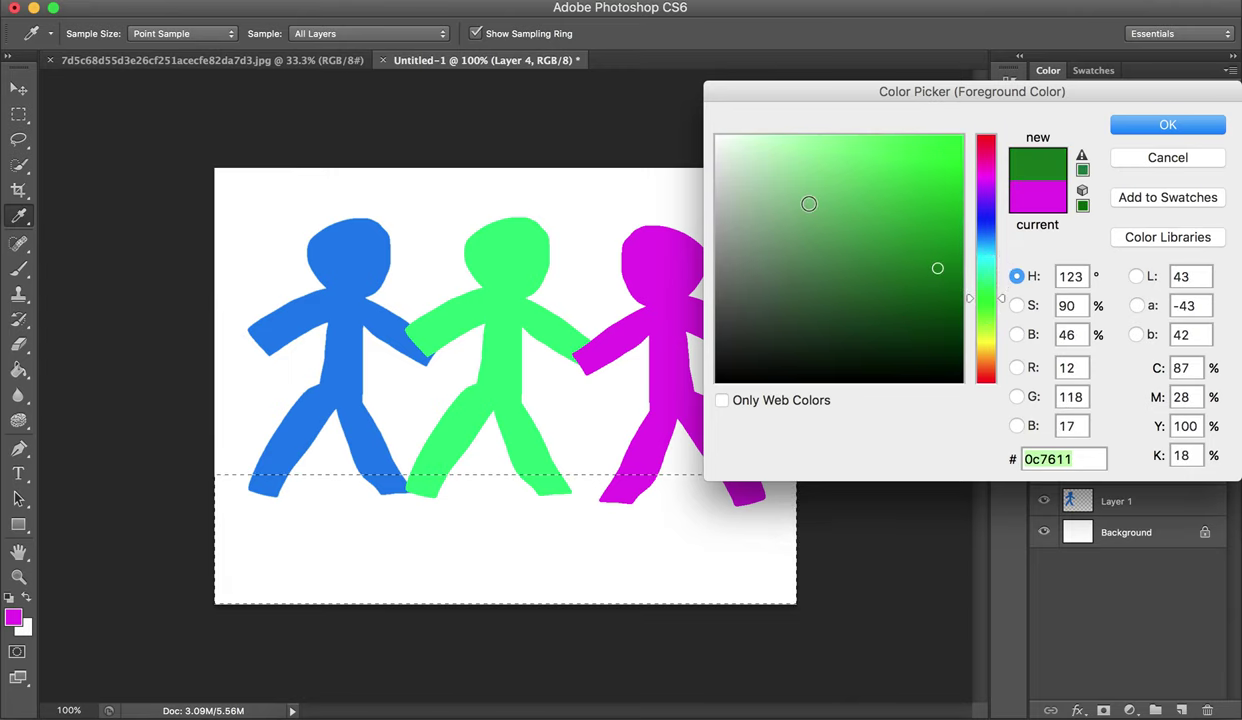
click(813, 245)
click(1160, 126)
click(18, 370)
click(355, 530)
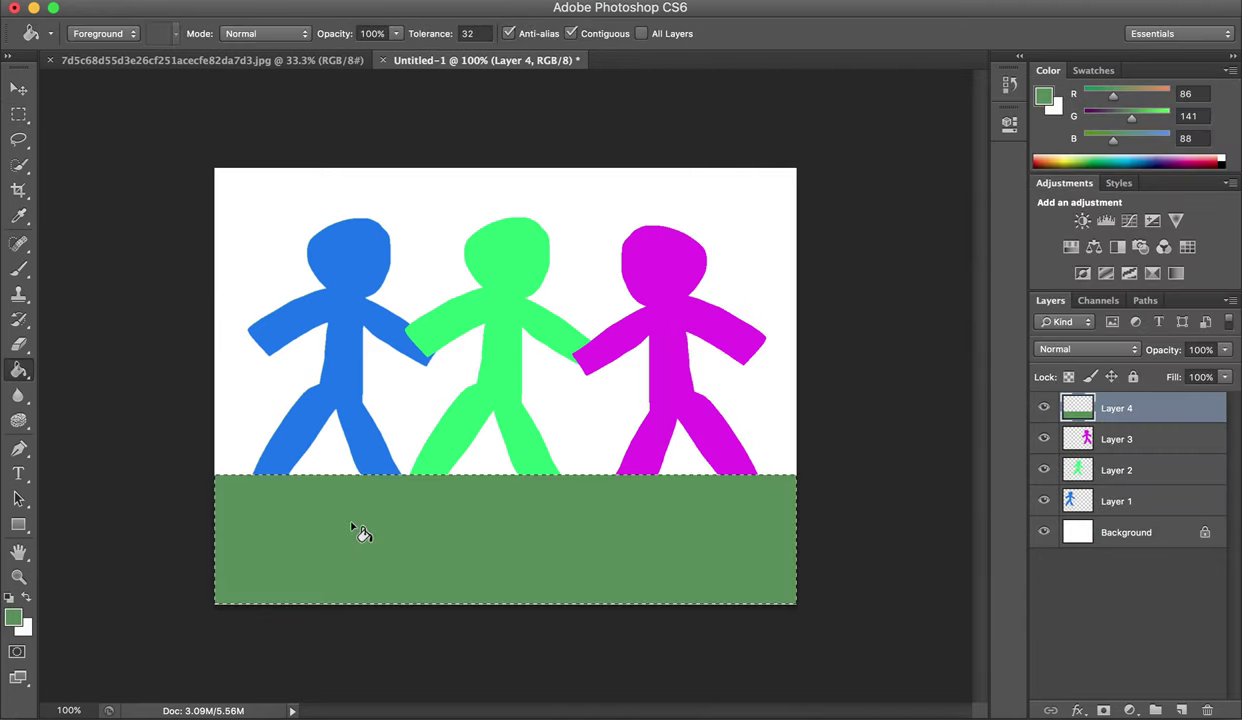
click(17, 87)
Step: Move Layer 4 beneath the figure layers and deselect the ground strip
drag(1112, 411, 1110, 508)
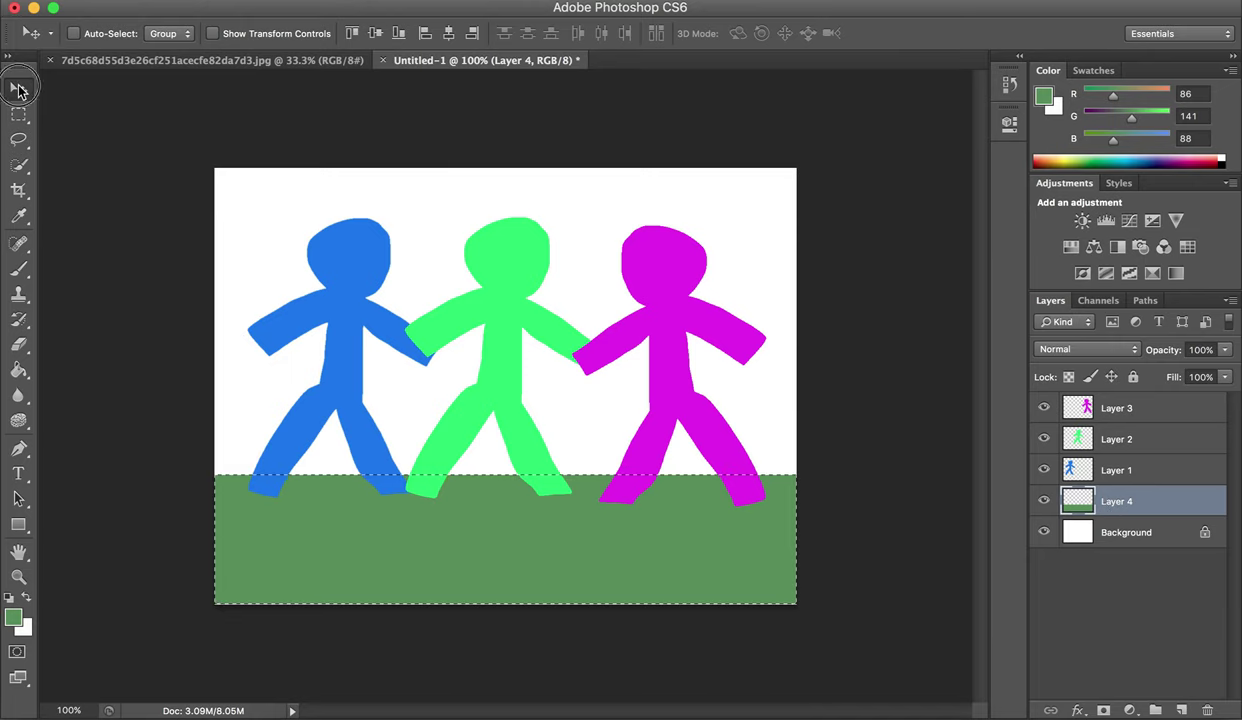
click(19, 114)
click(264, 195)
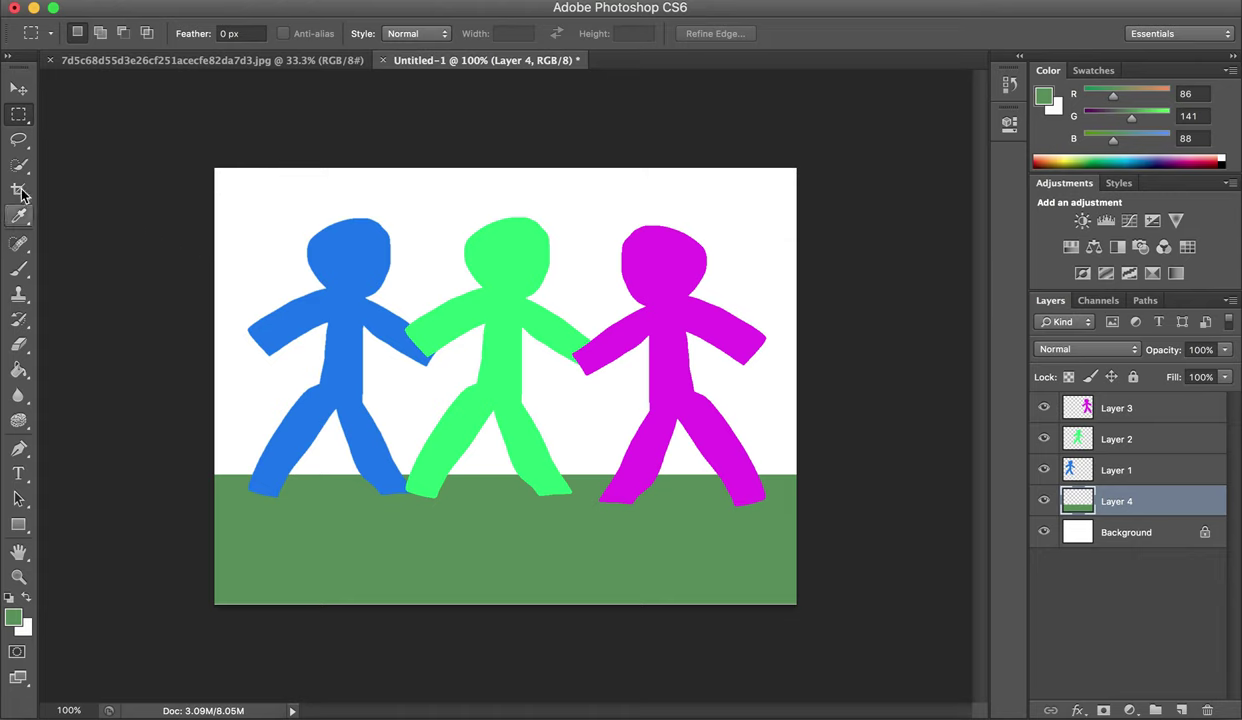
click(21, 120)
Step: Select a small eye circle on the blue head, set white as foreground, and make Layer 1 active
click(120, 127)
drag(336, 242, 349, 255)
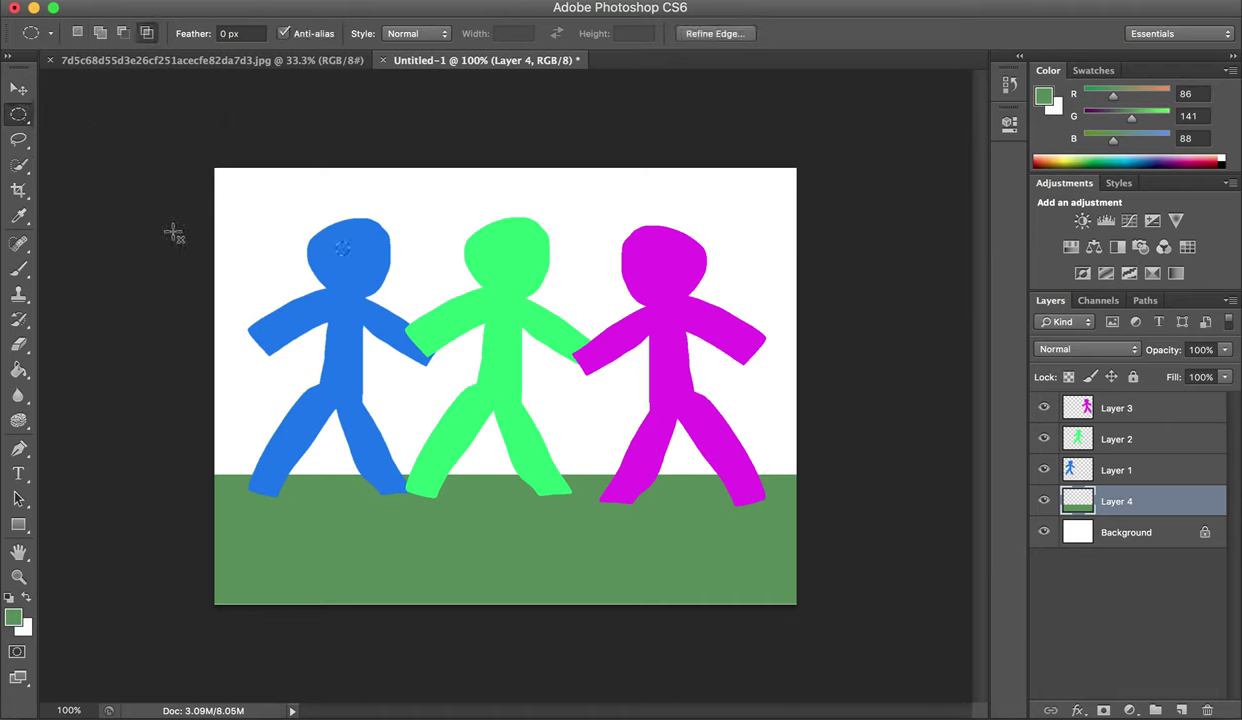
click(14, 620)
drag(714, 207, 716, 140)
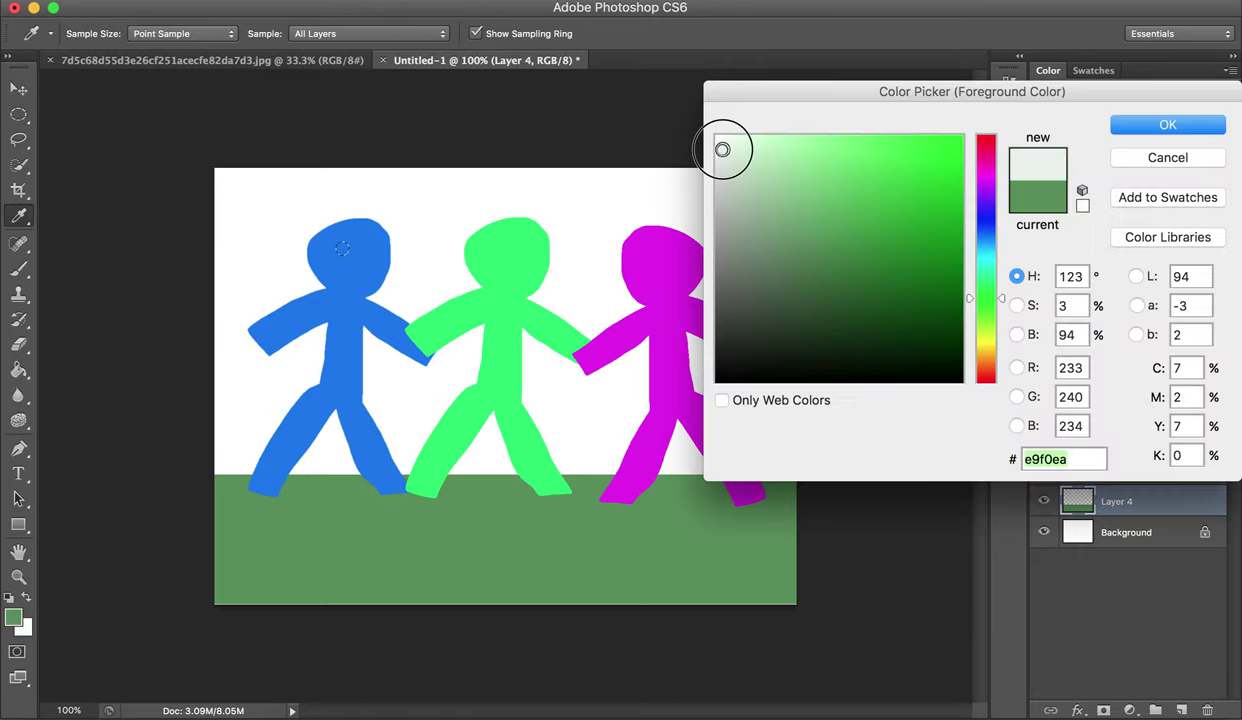
click(1156, 126)
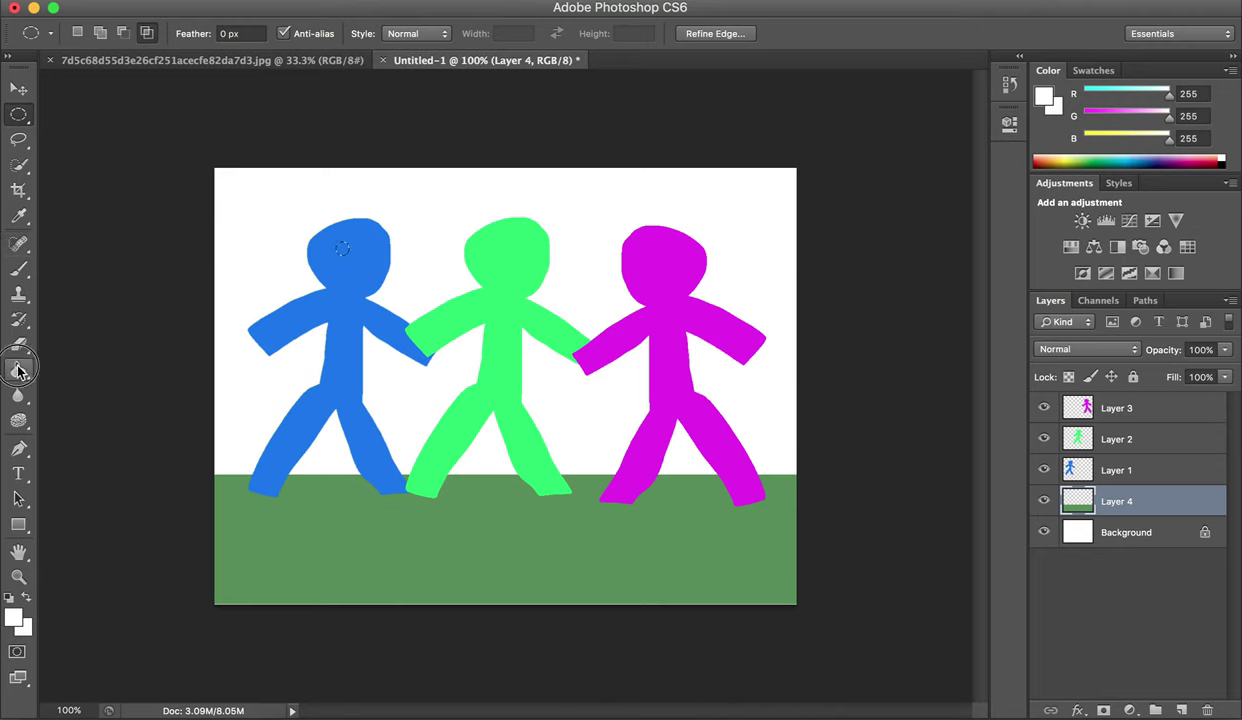
click(19, 369)
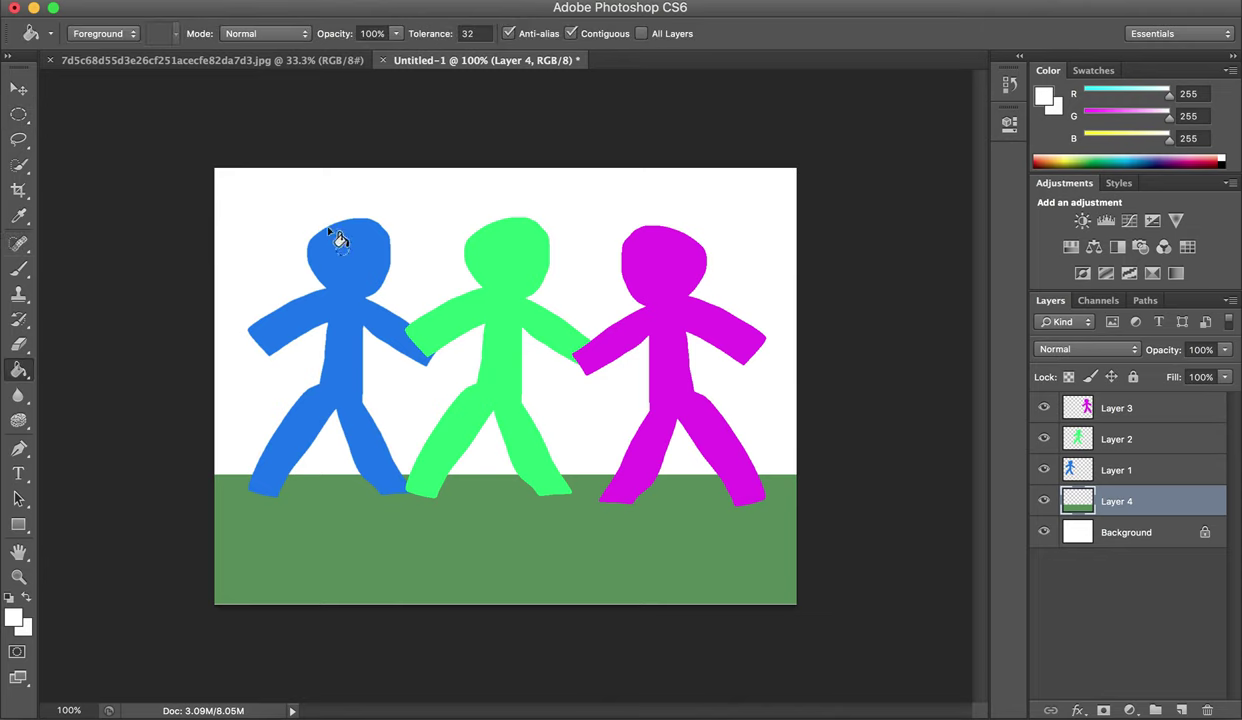
click(19, 89)
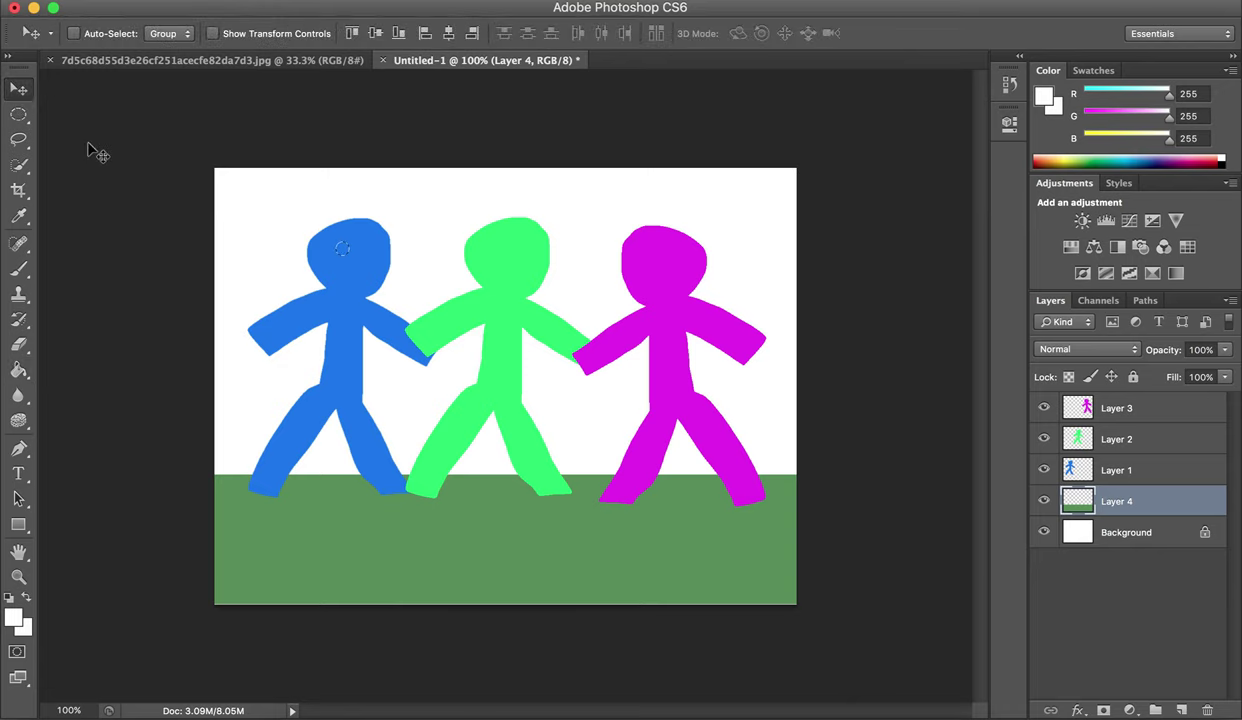
click(1115, 470)
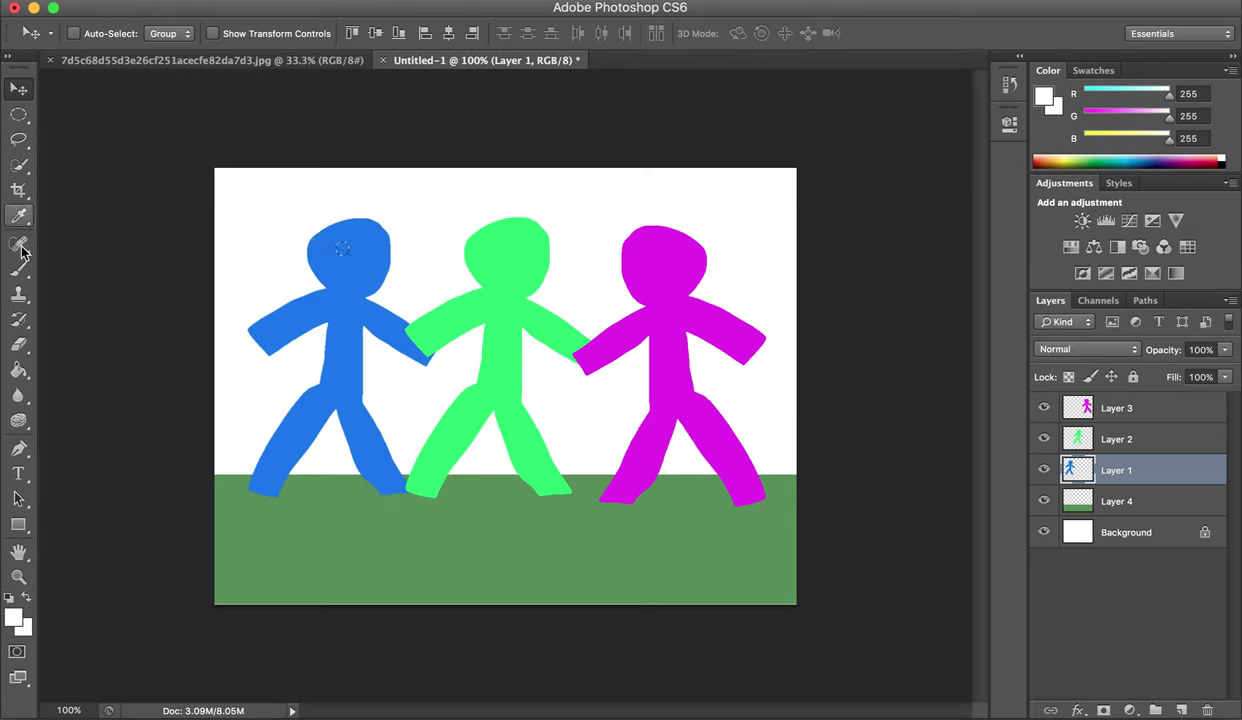
Step: Clear the eye selection and set the Eraser to 100% hardness
click(18, 344)
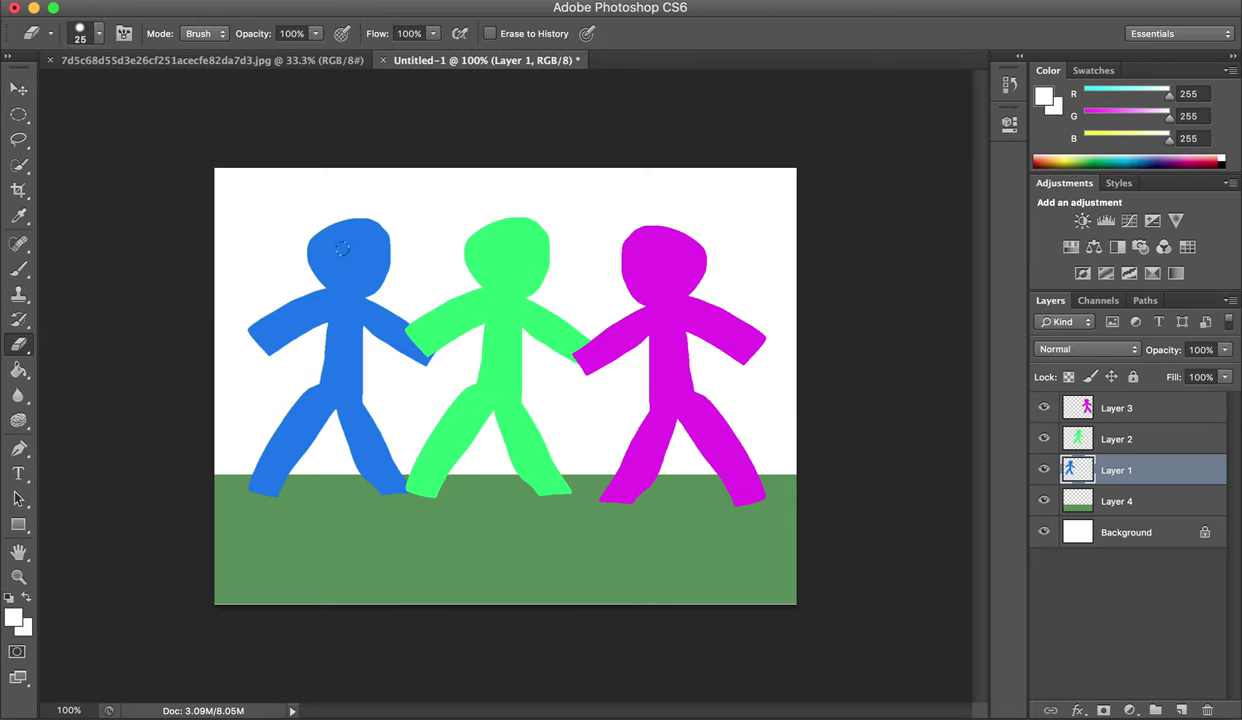
click(18, 88)
click(20, 115)
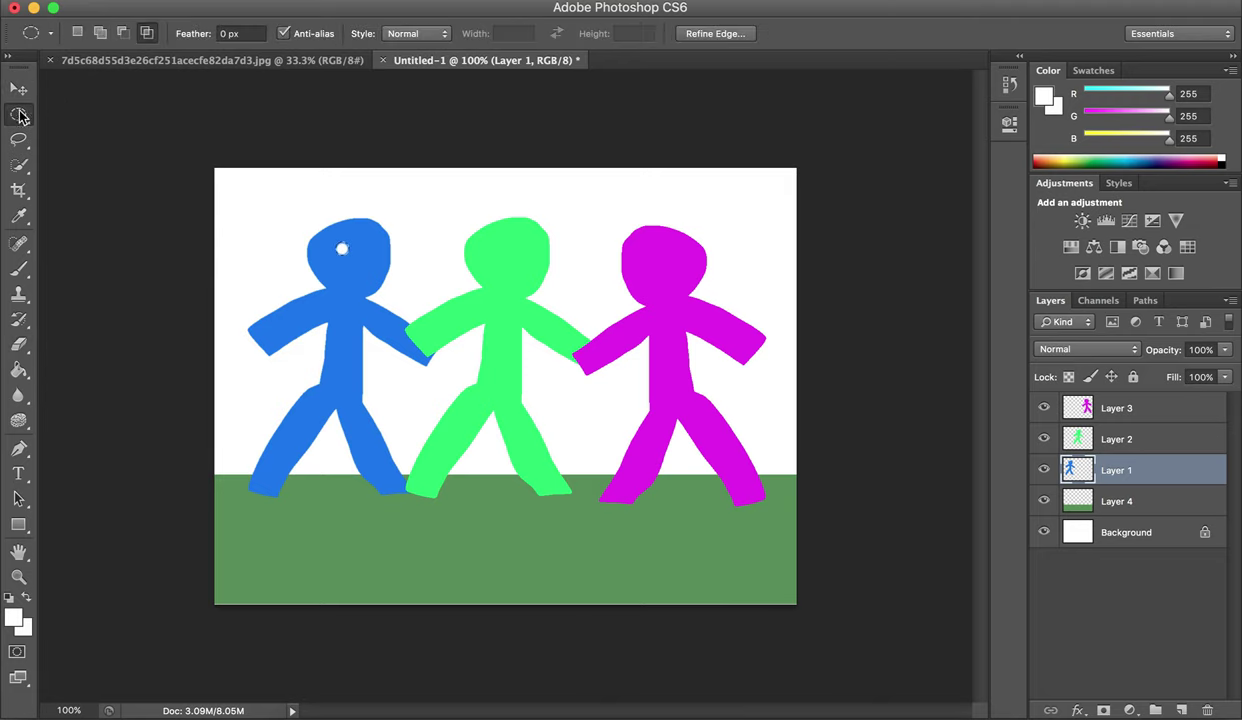
click(225, 185)
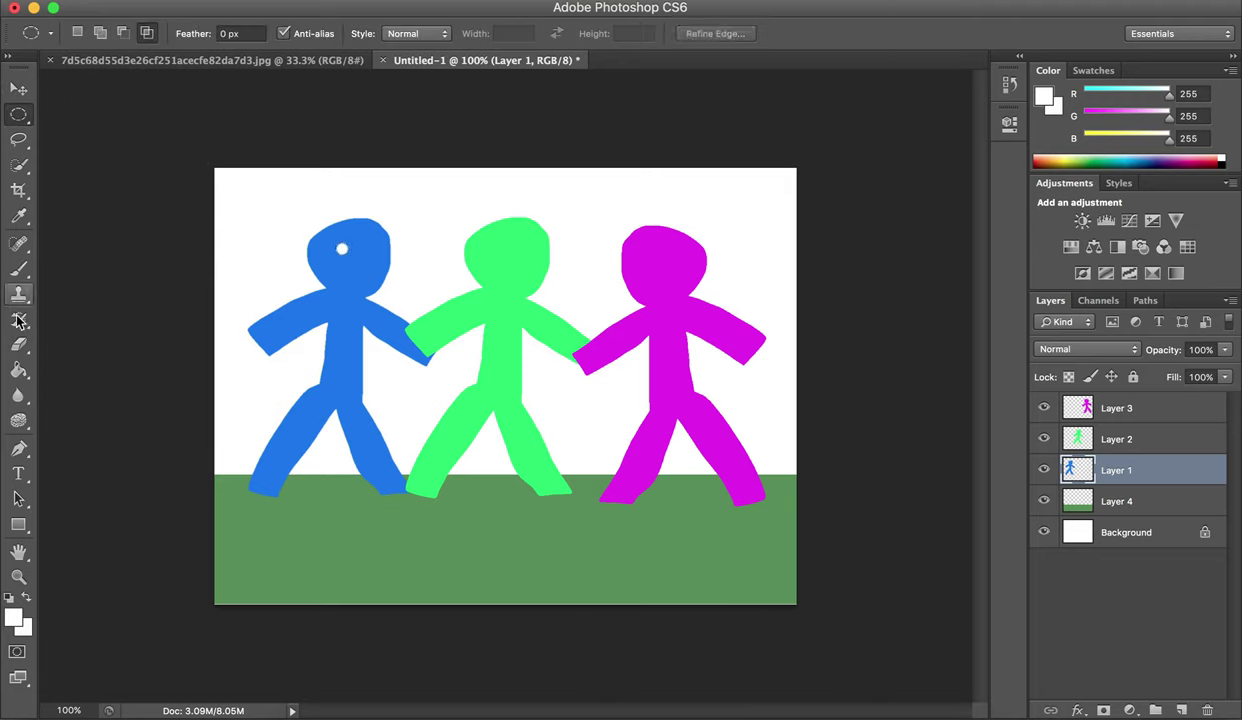
click(18, 346)
click(100, 36)
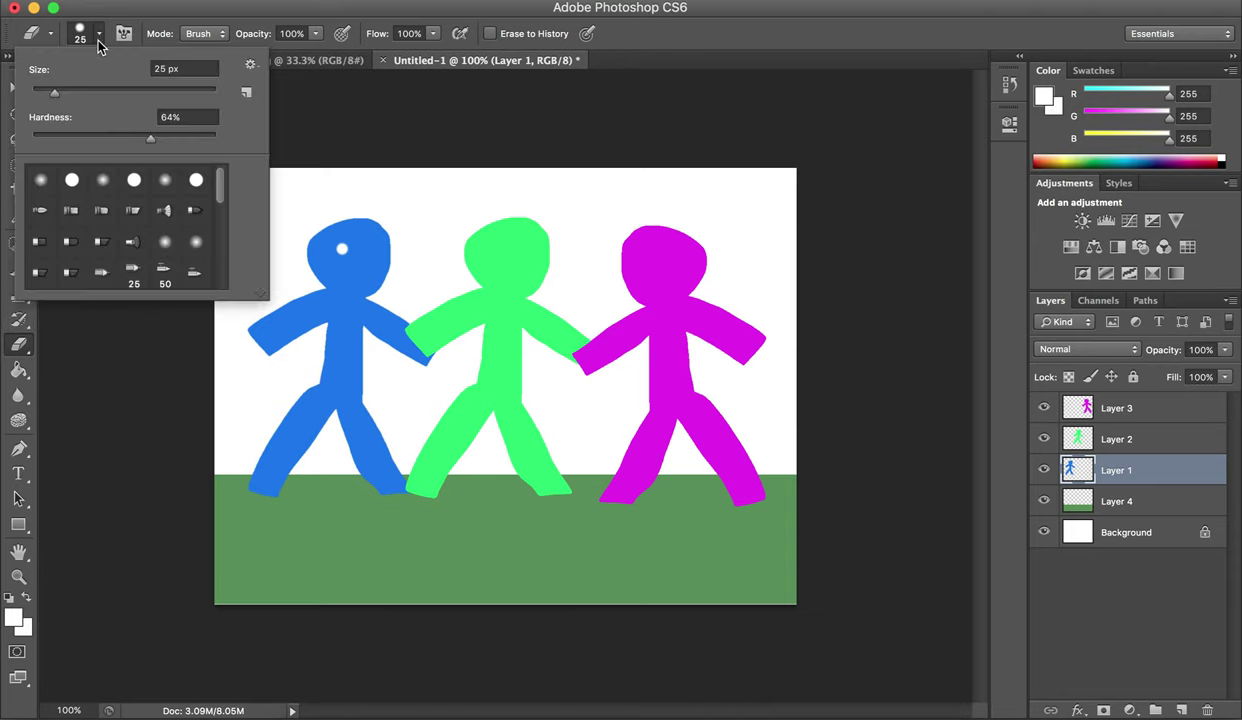
drag(146, 145, 246, 143)
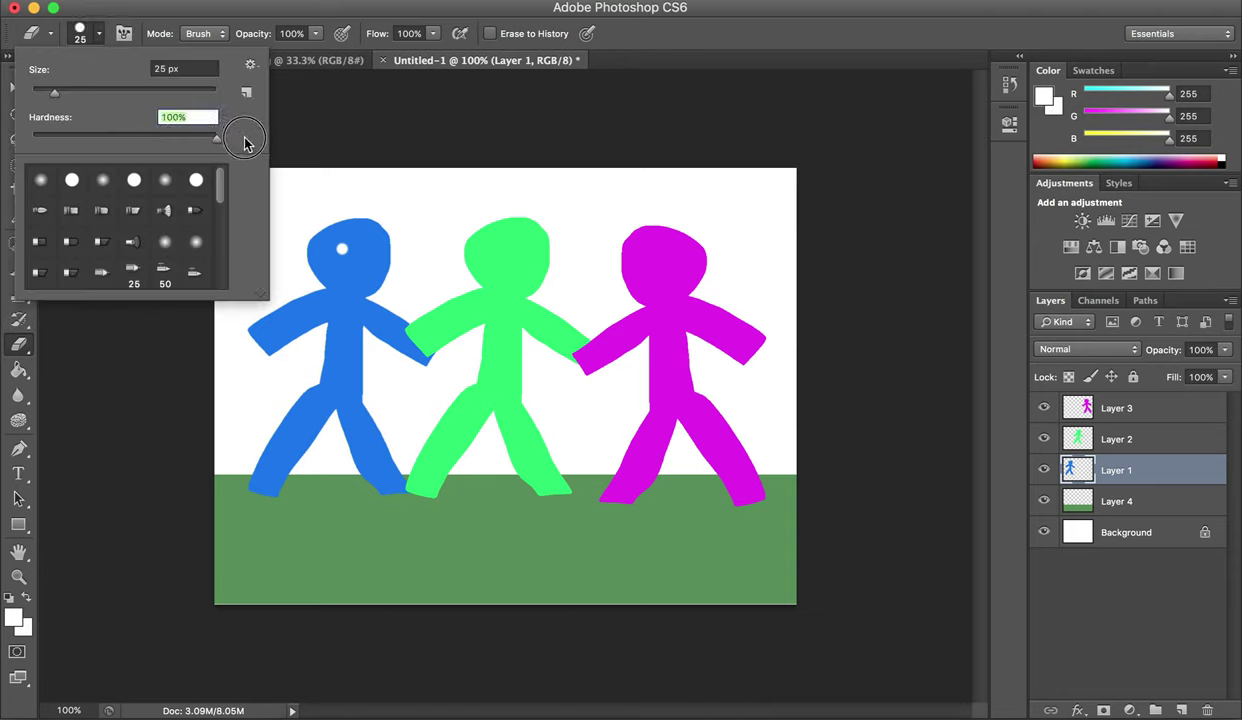
click(294, 125)
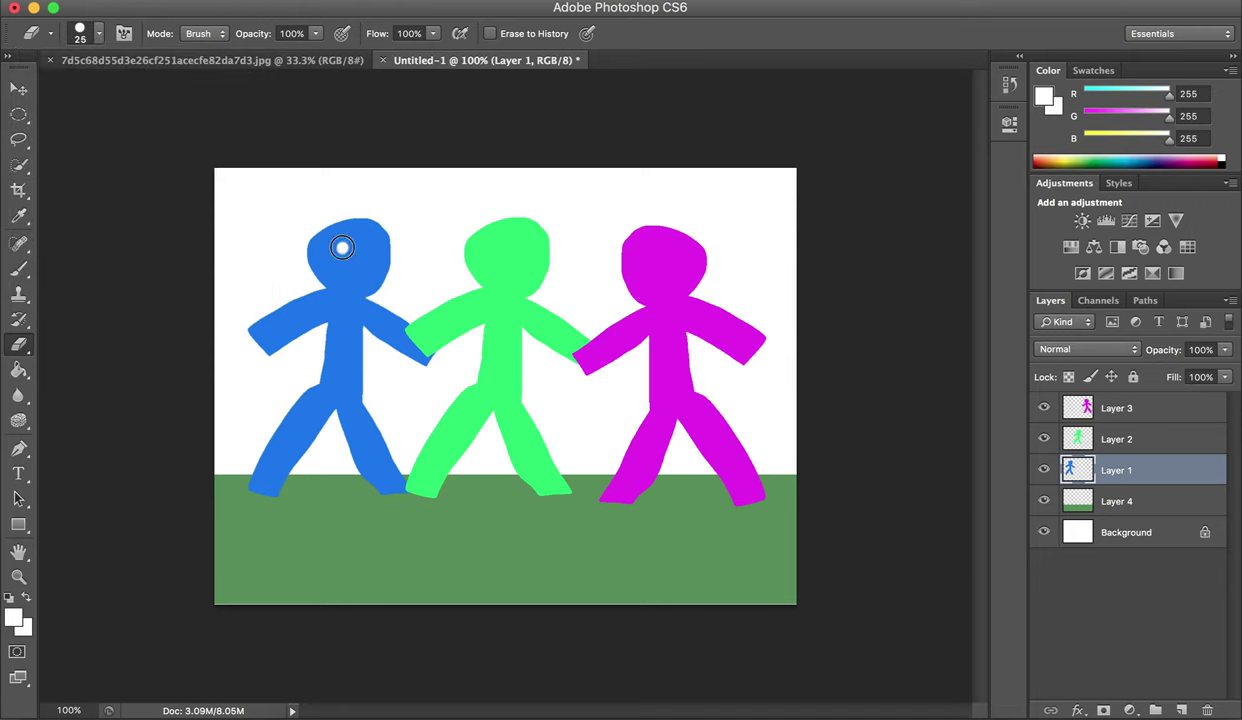
Step: Erase two round eyes on the blue, green and magenta figures, switching between Layers 1-3
click(366, 247)
click(1122, 450)
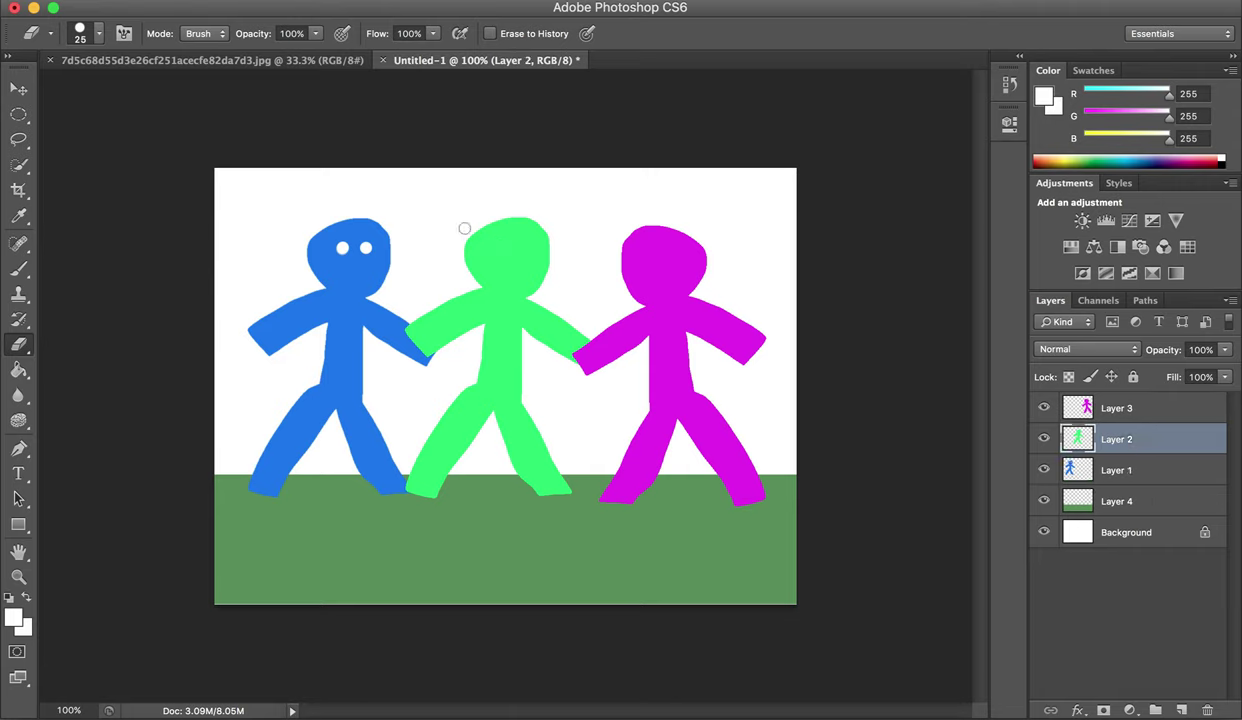
click(521, 245)
click(1085, 404)
click(641, 256)
click(664, 255)
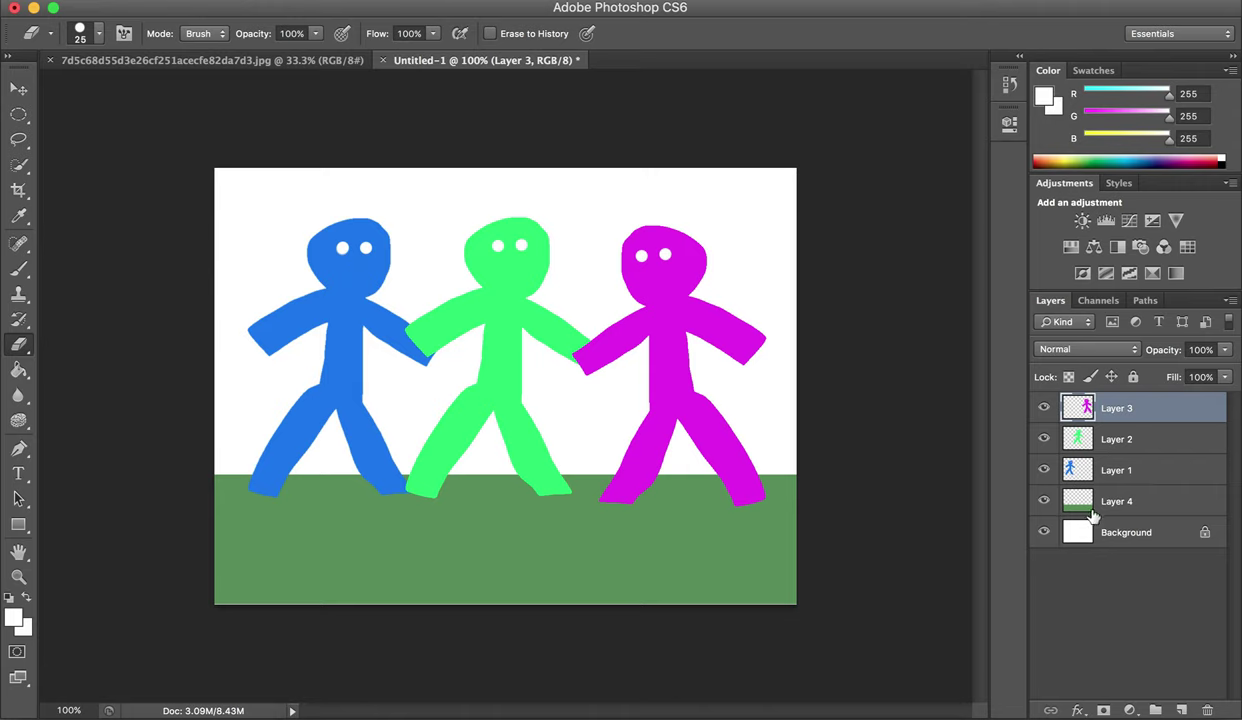
click(1108, 466)
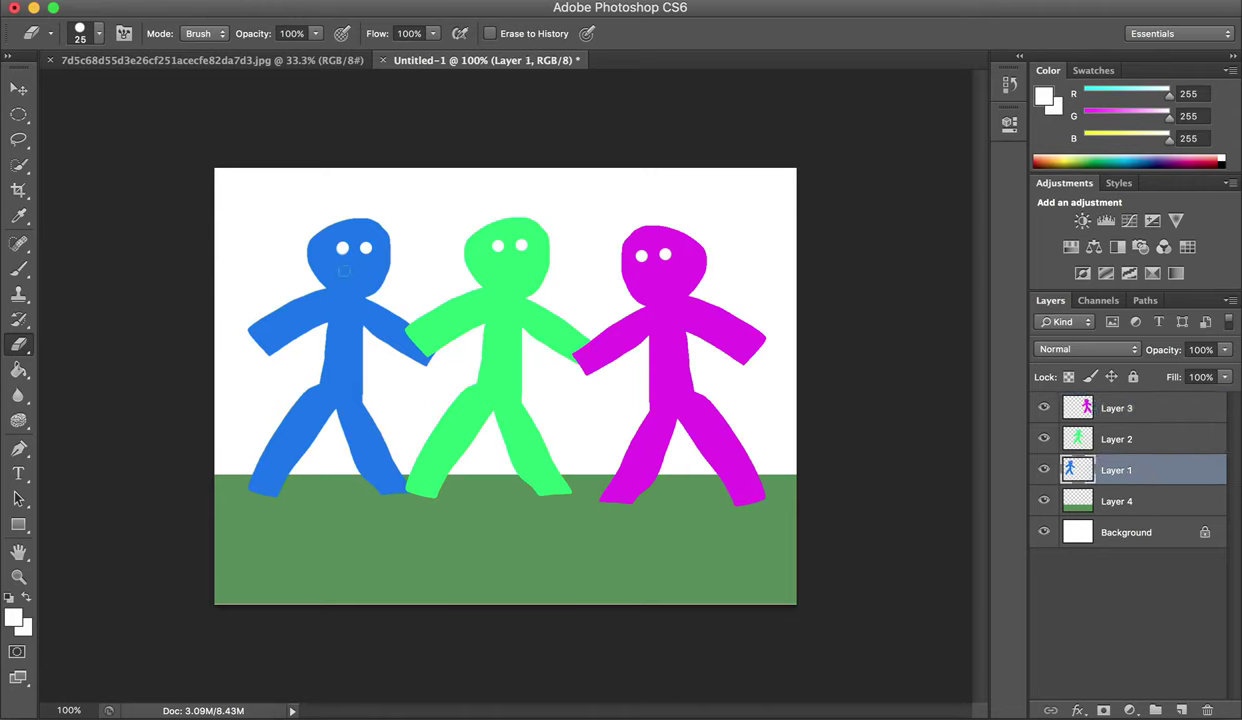
Step: Shrink the eraser to 10 px and erase a smile on the blue, green and magenta faces
key(bracketleft)
drag(342, 276, 360, 278)
click(1110, 437)
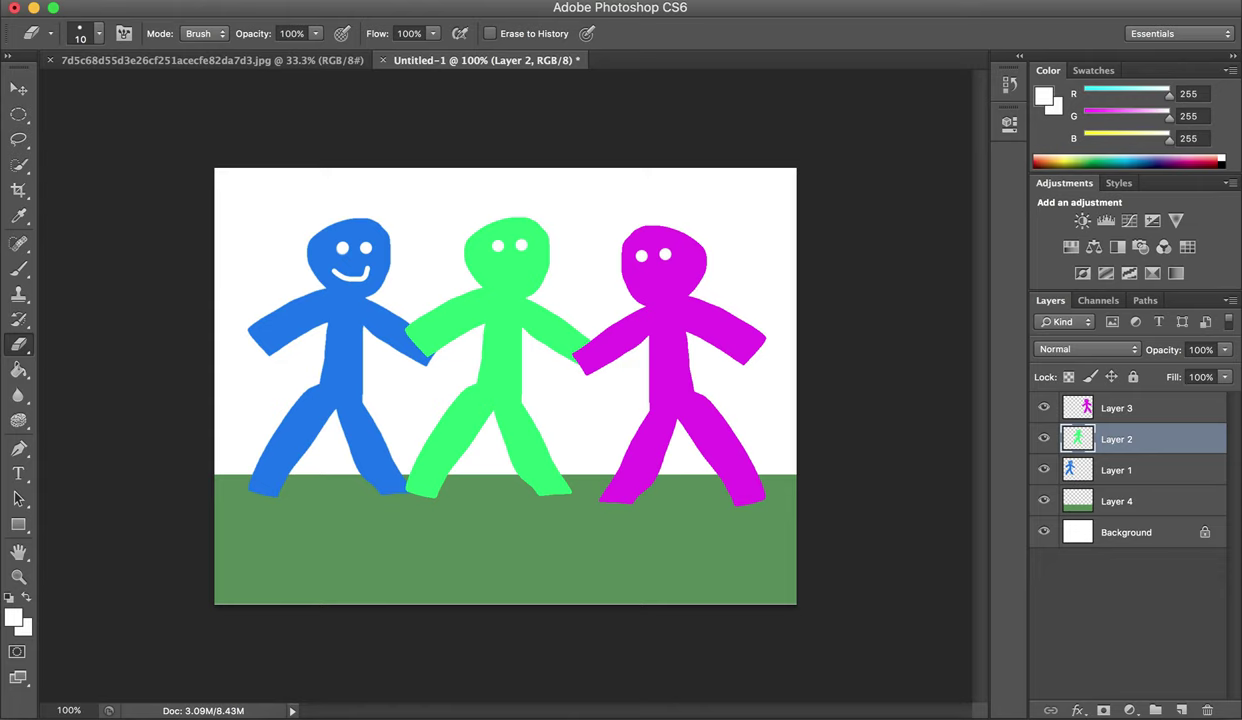
drag(491, 270, 517, 273)
click(1110, 408)
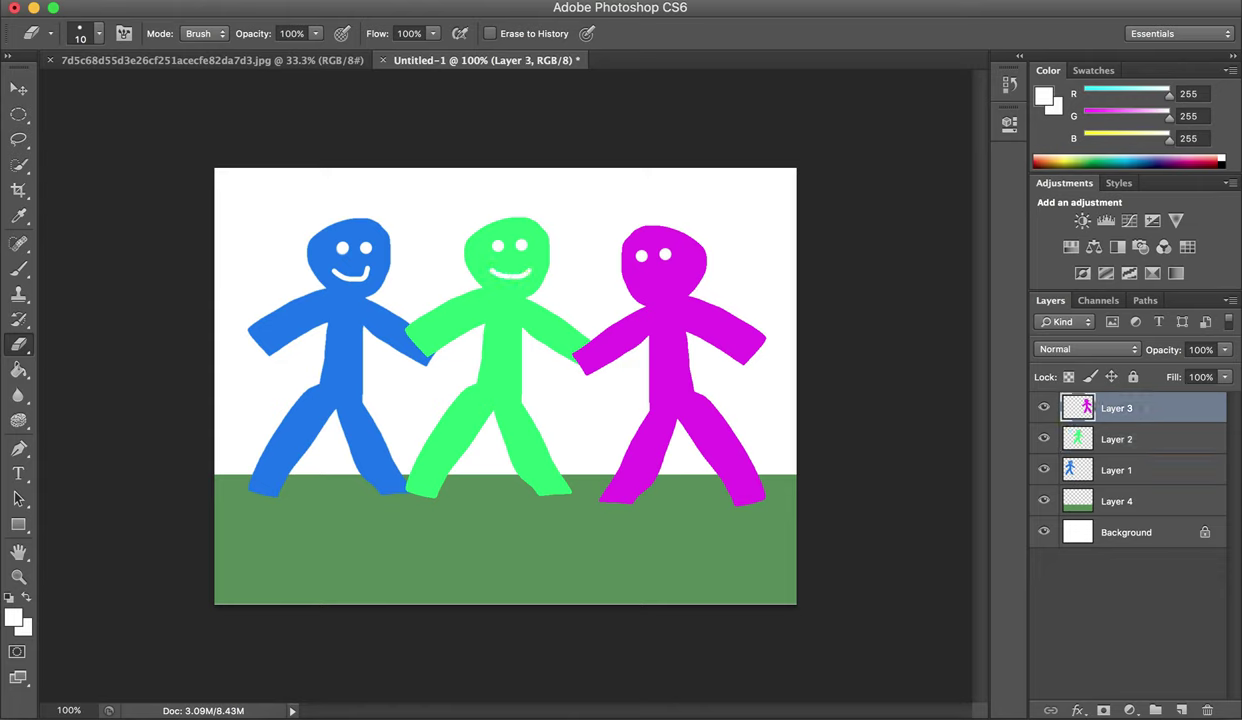
drag(639, 284, 679, 277)
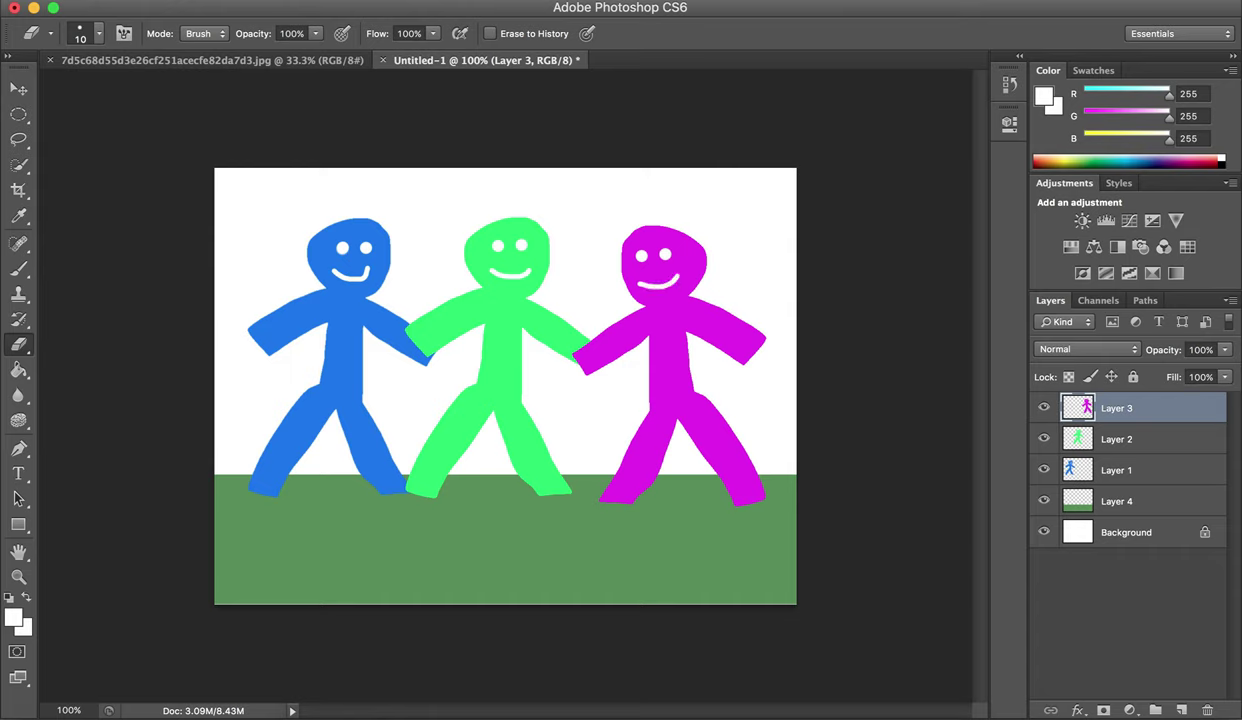